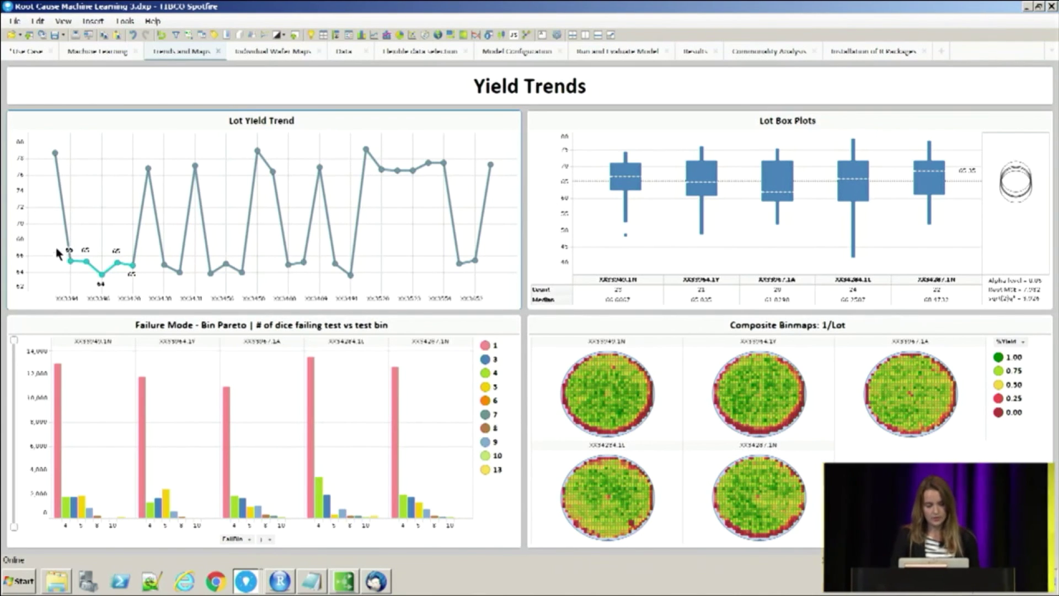
Mark the four lowest-yield lots in the Lot Yield Trend chart, then go to the individual wafer maps
left_click_drag(55, 246, 127, 287)
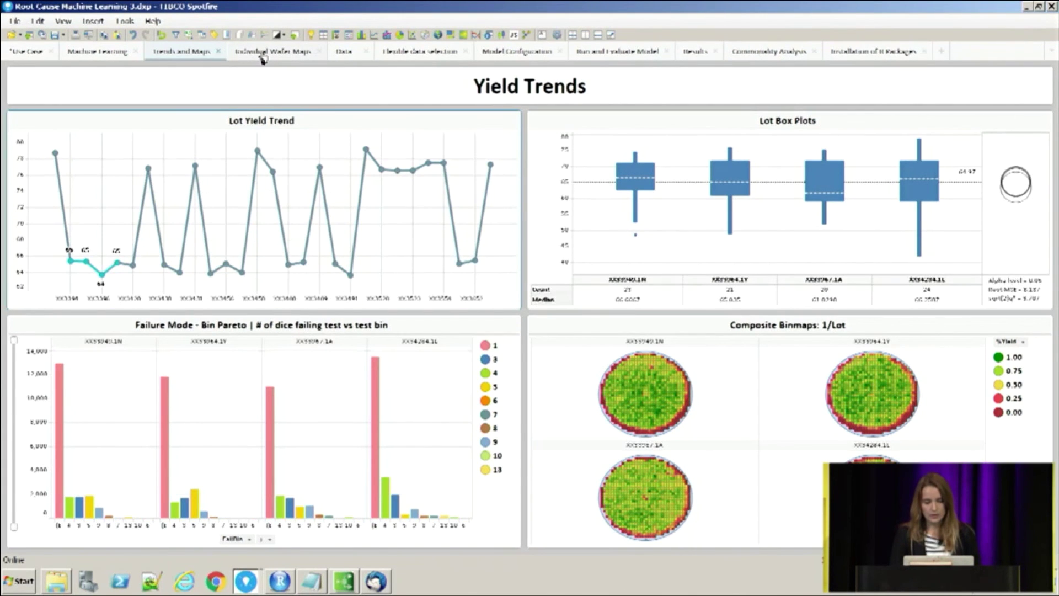
left_click(263, 52)
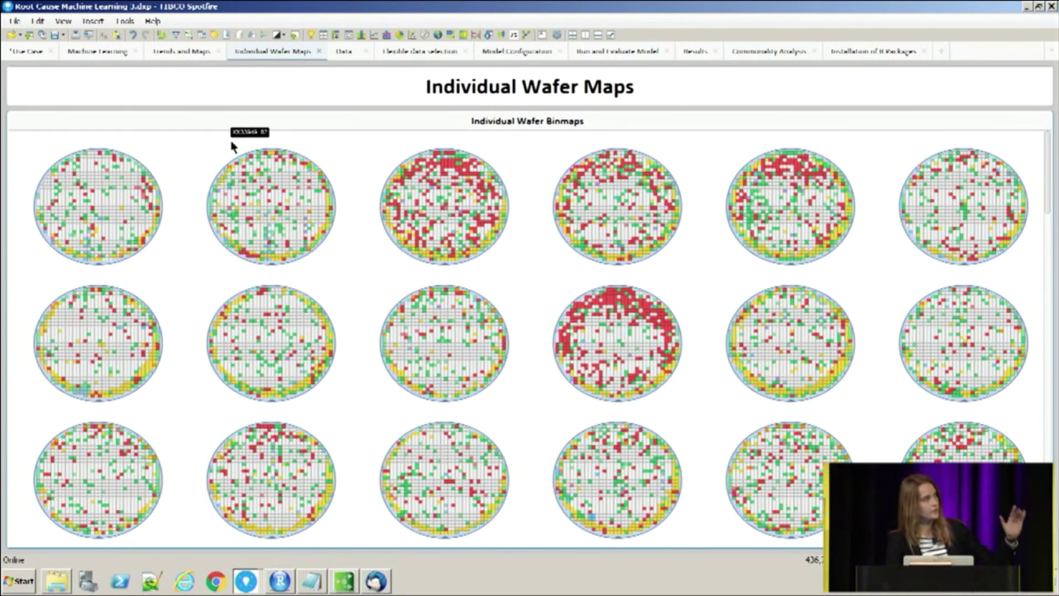
Scroll through the Individual Wafer Maps trellis, then go to the Model Configuration page
left_click_drag(1046, 190, 1043, 145)
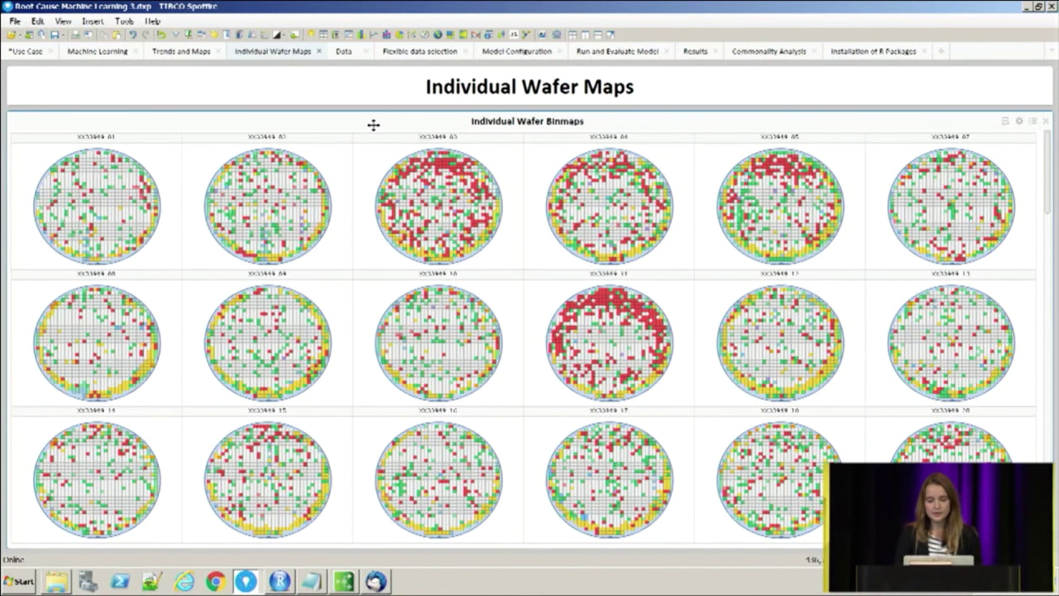
left_click(503, 55)
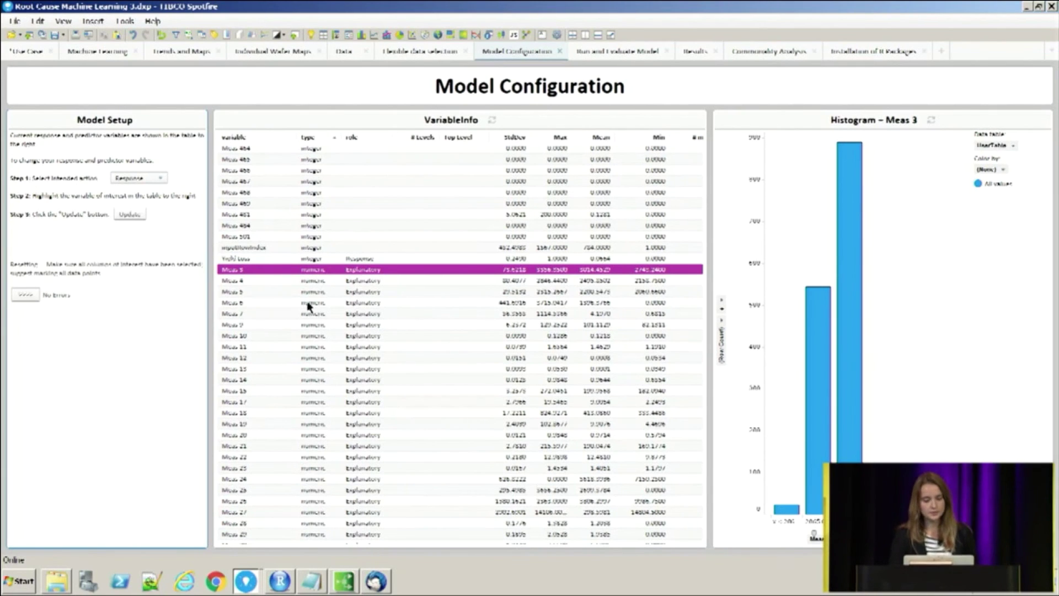
Review the Yield Loss and Meas 3–Meas 28 histograms, then open Run and Evaluate Model
left_click(380, 261)
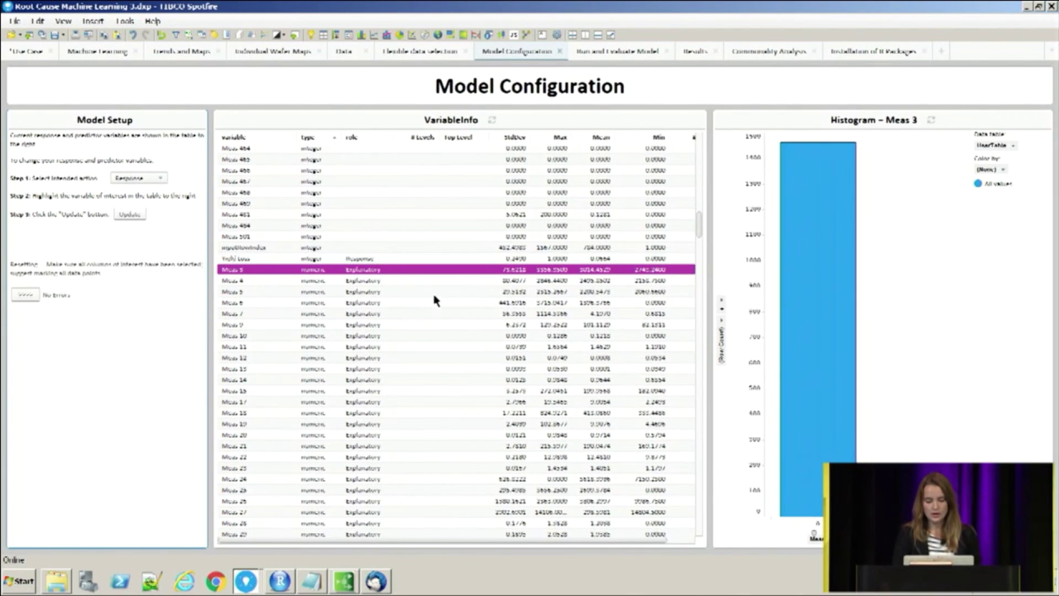
left_click(390, 270)
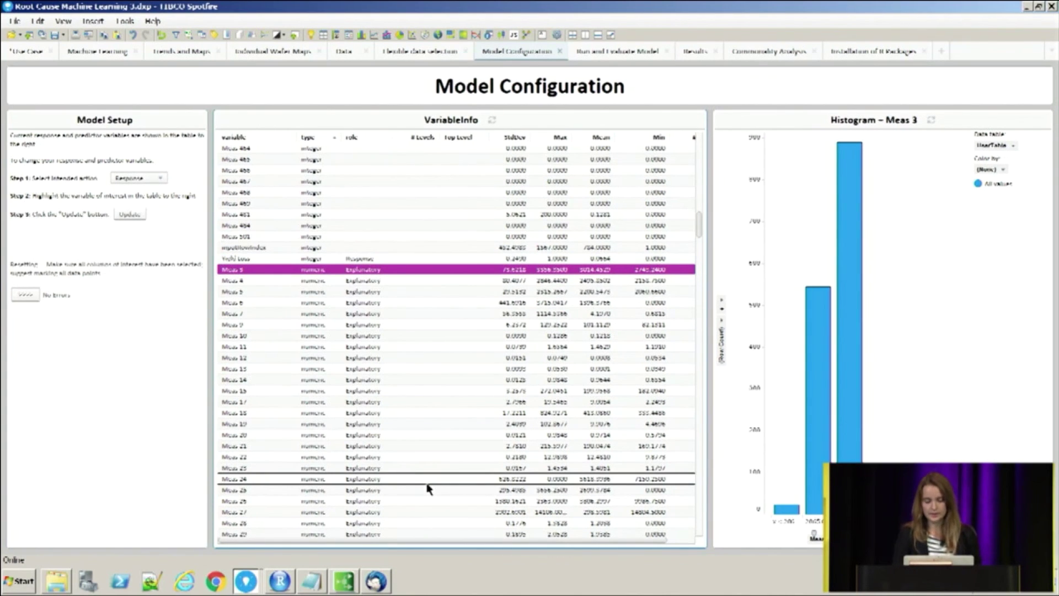
left_click(394, 526, "shift")
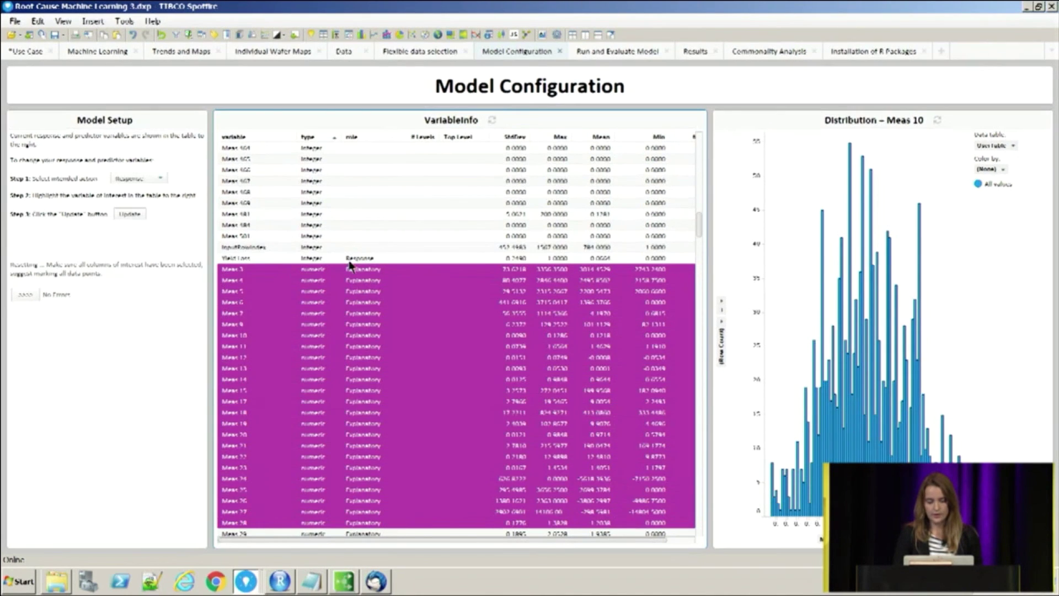
left_click(350, 260)
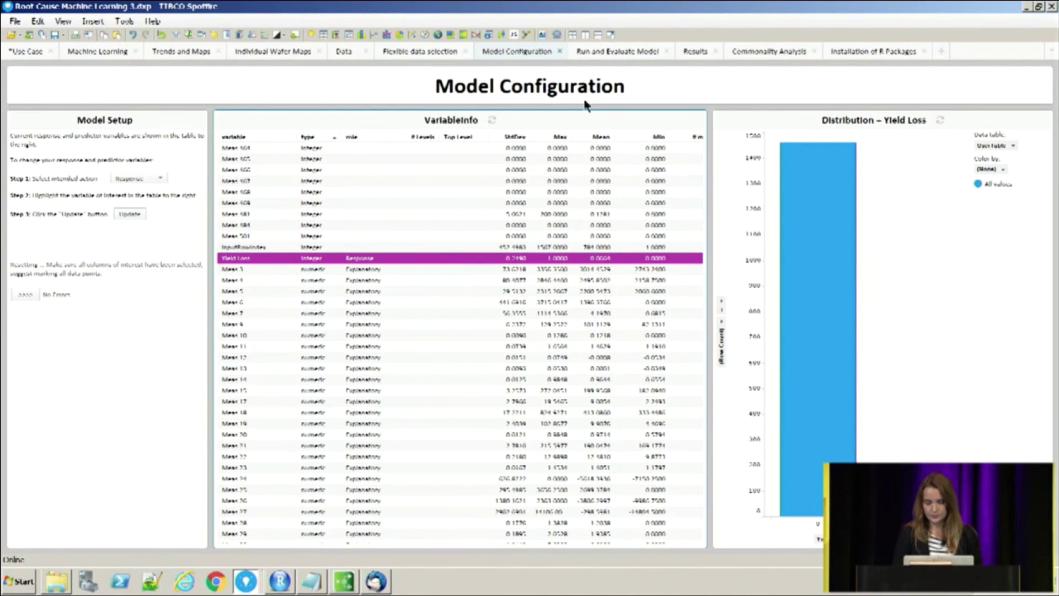
left_click(615, 55)
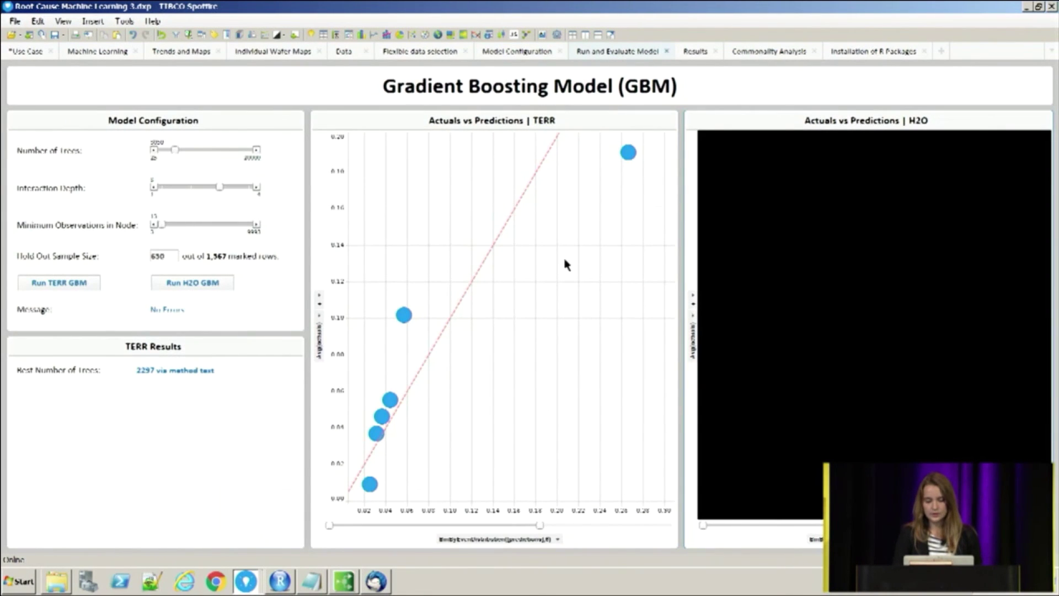
Refresh until the H2O actual-versus-predicted chart draws beside TERR's, then open GBM Results
left_click(525, 51)
left_click(610, 51)
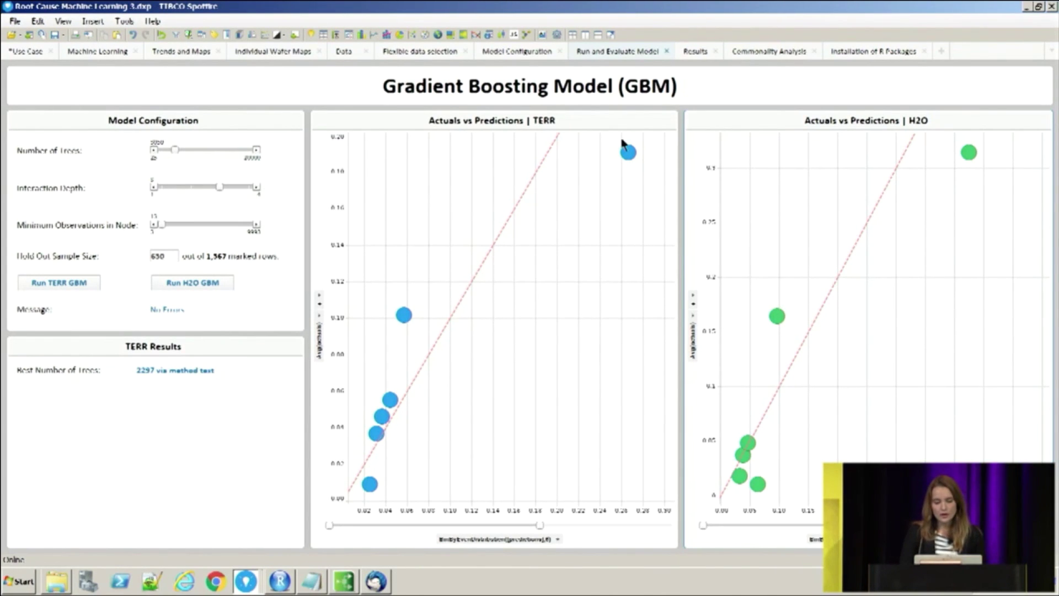
left_click(690, 52)
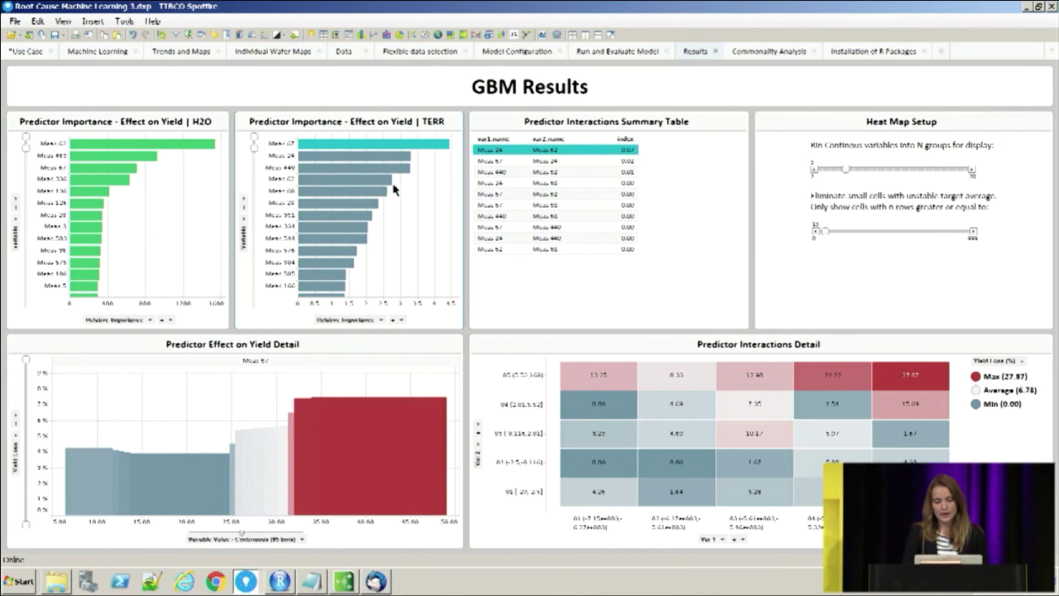
Show yield detail for Meas 24 and Meas 67 and their interaction heat map
left_click(404, 158)
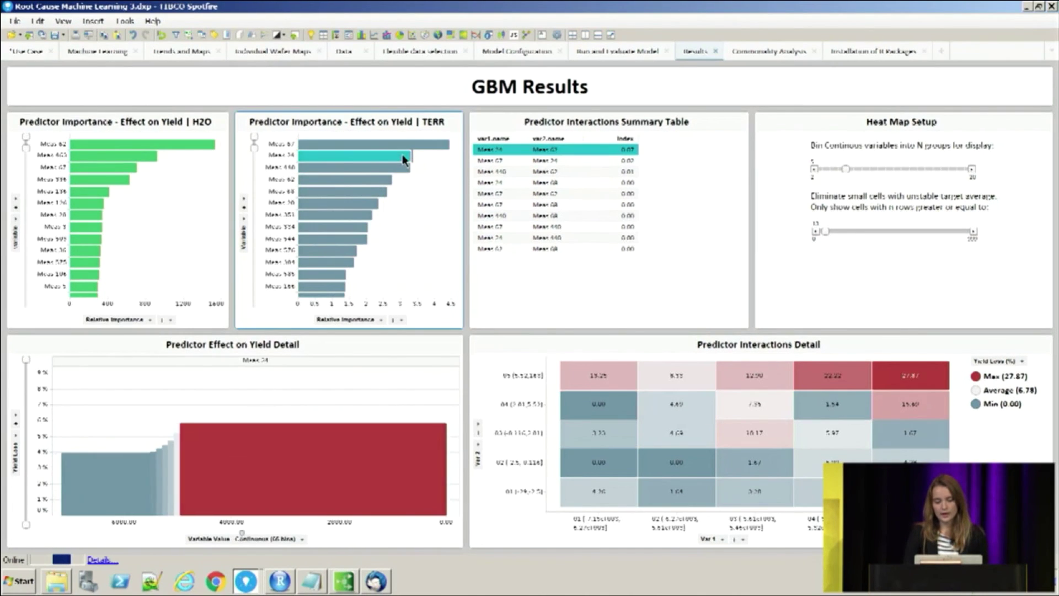
left_click(403, 147)
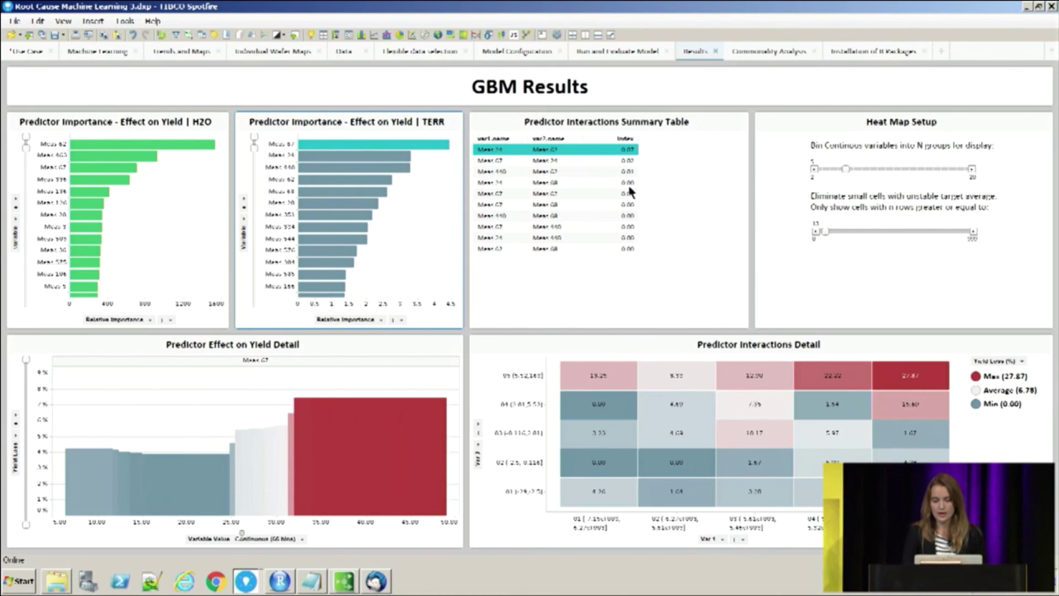
left_click(587, 160)
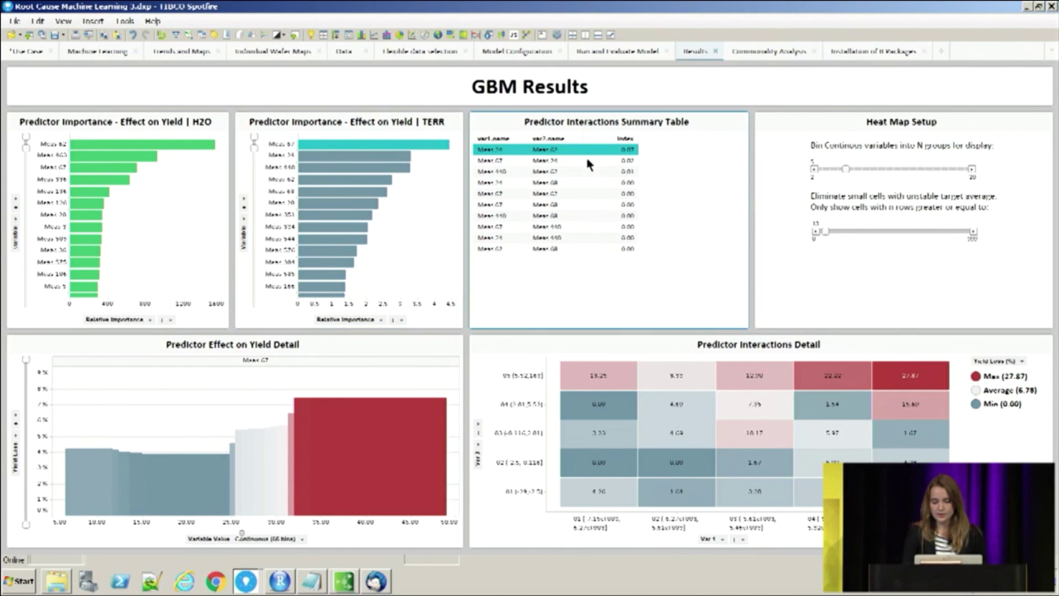
left_click(546, 153)
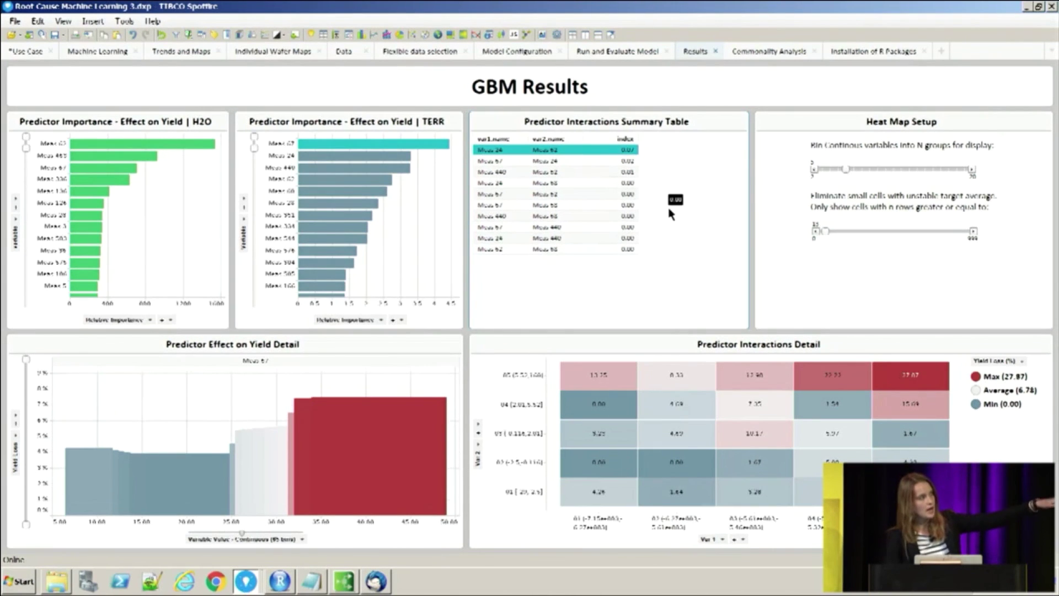
left_click(568, 161)
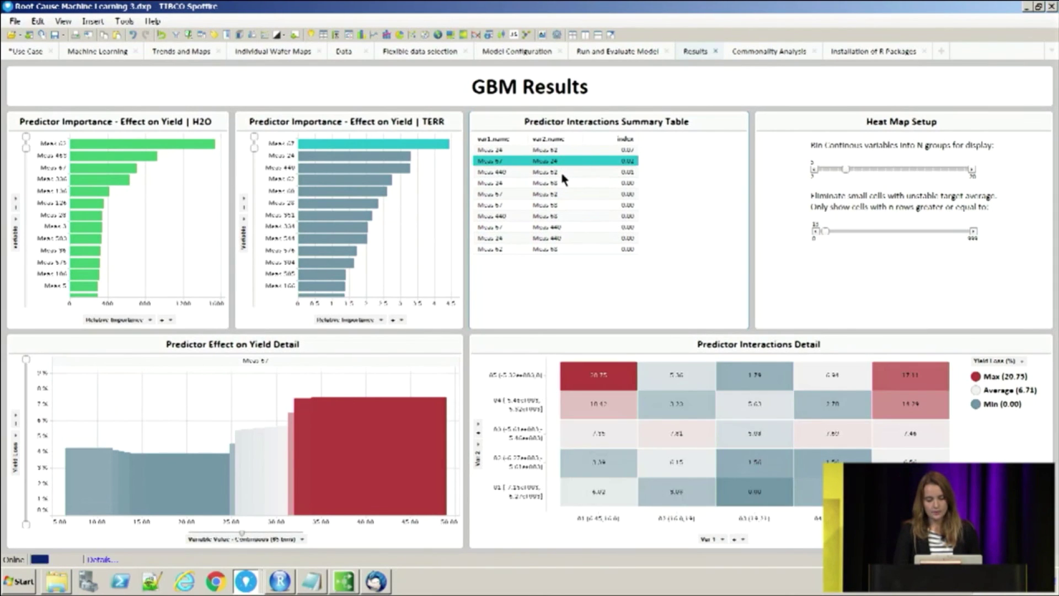
Show the Meas 440–Meas 62 interaction heat map and Meas 440's yield-loss detail
left_click(563, 173)
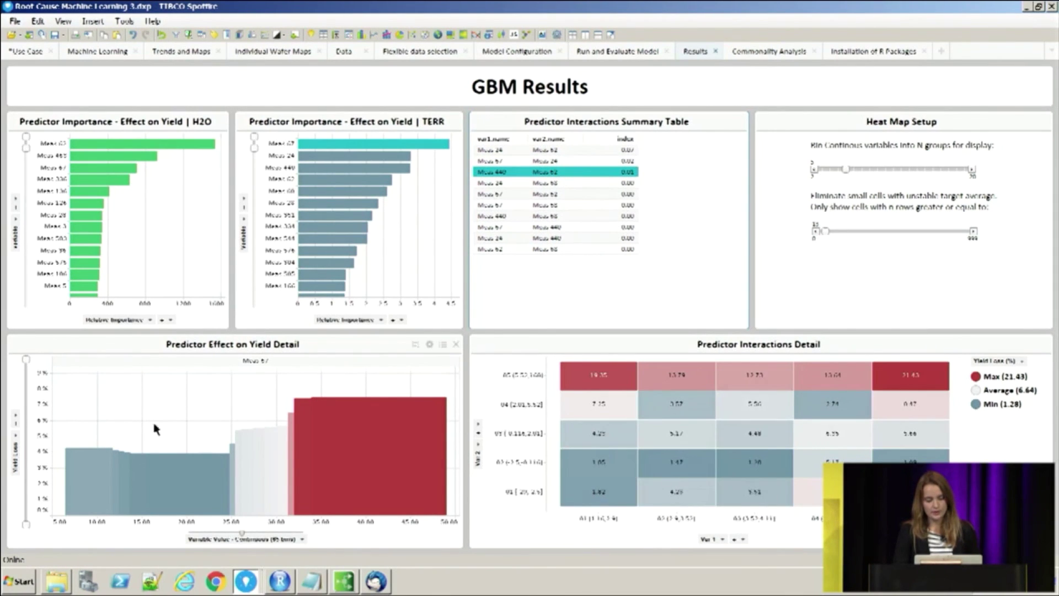
left_click(307, 158)
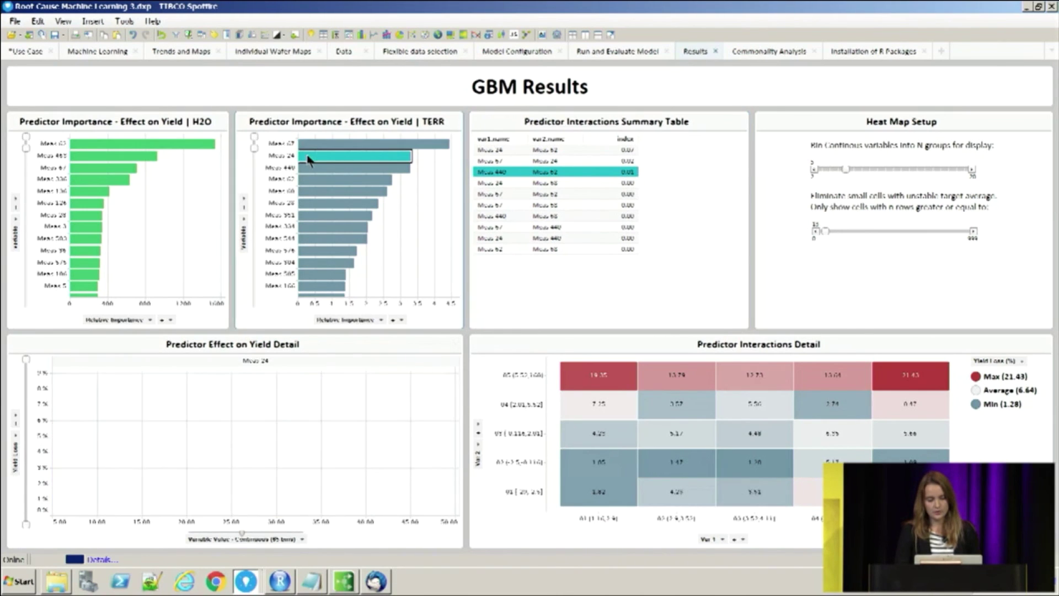
left_click(346, 167)
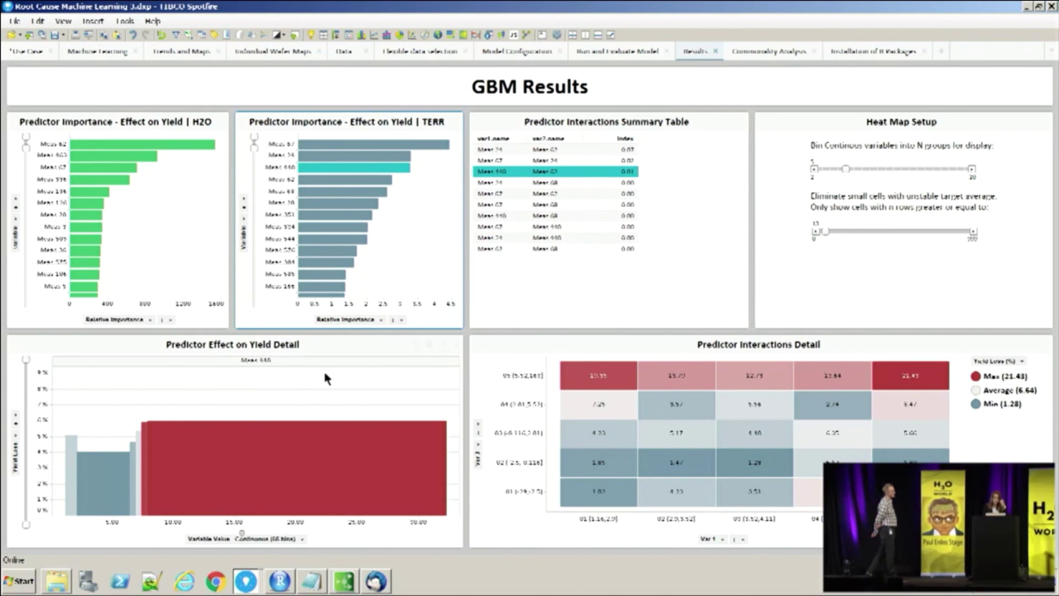
Switch to the hadoop_integration_v16_7.0_ga.dxp window and open its Data Movement Options page
mouse_move(248, 585)
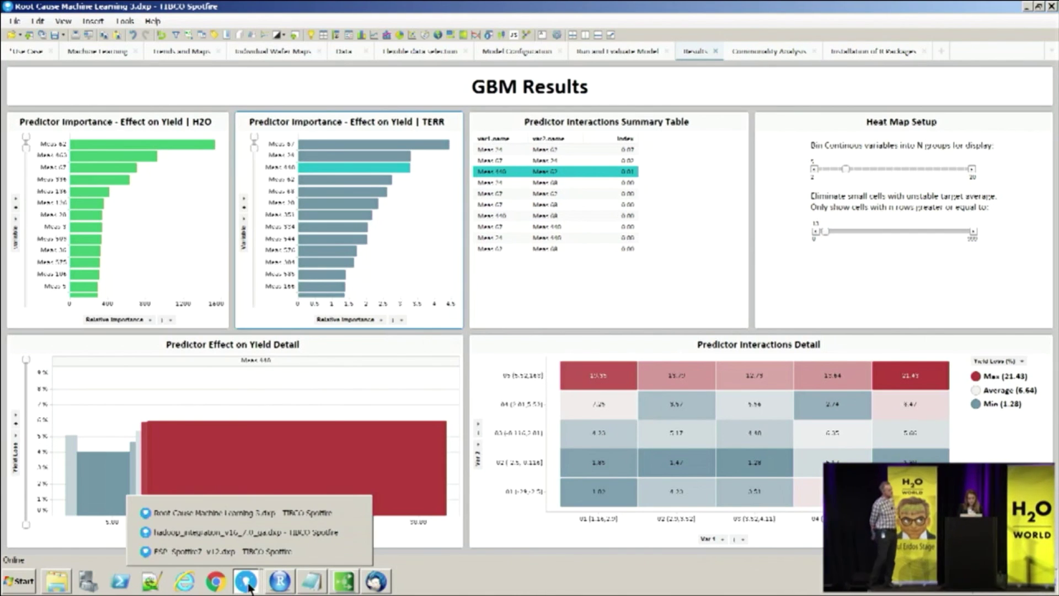
left_click(251, 528)
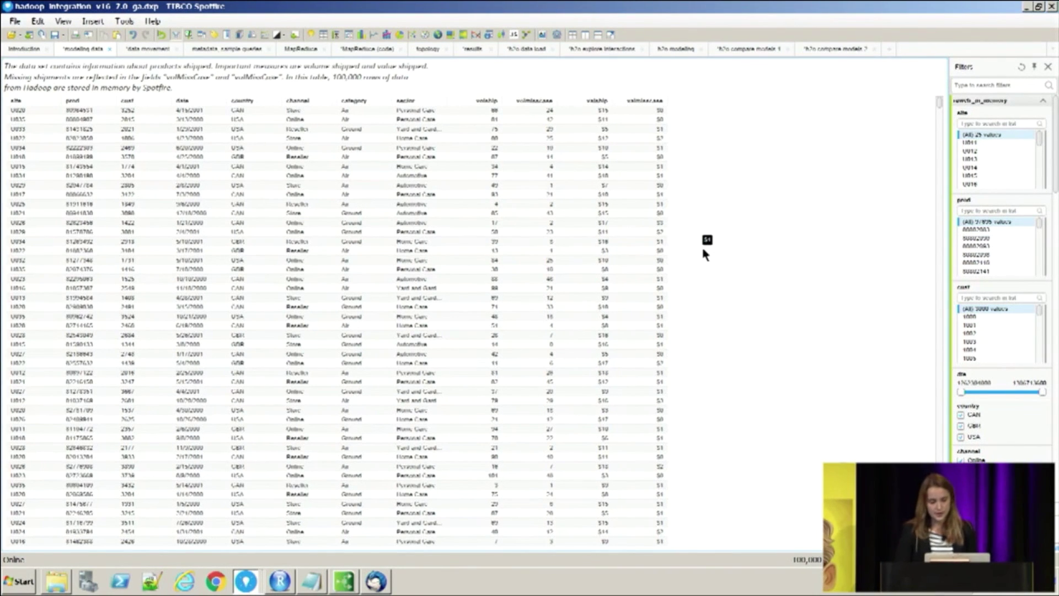
left_click(156, 50)
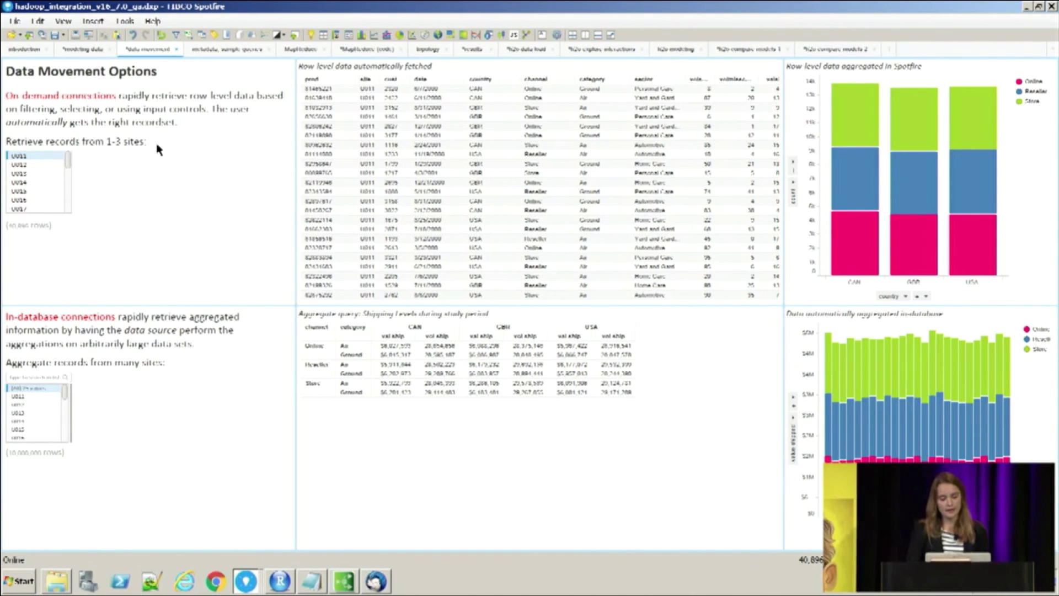
Select U013 under 'Retrieve records' and U011 through U016 under 'Aggregate records'
left_click(22, 165)
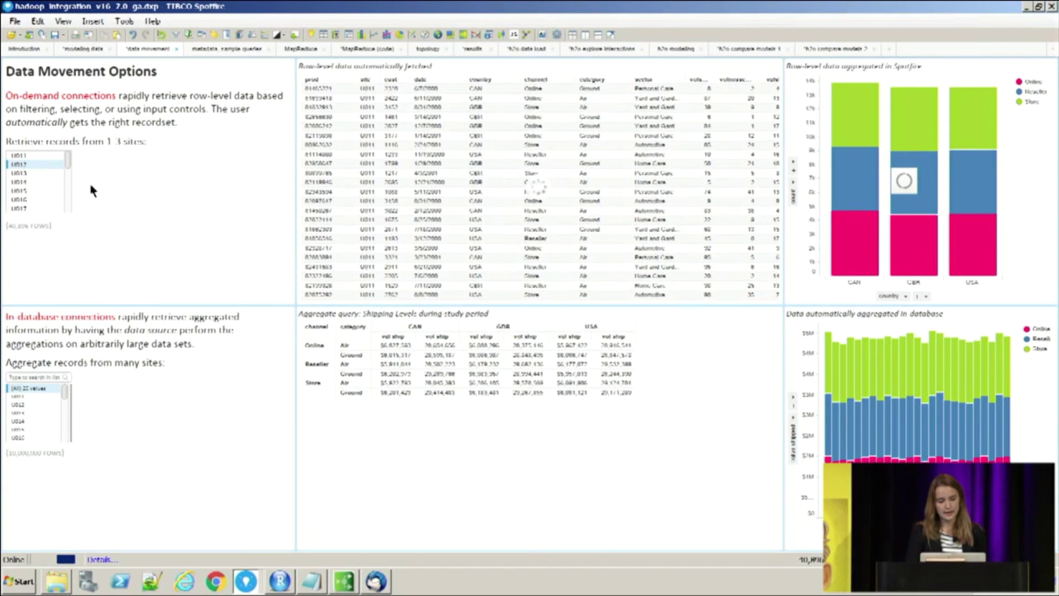
left_click(29, 173)
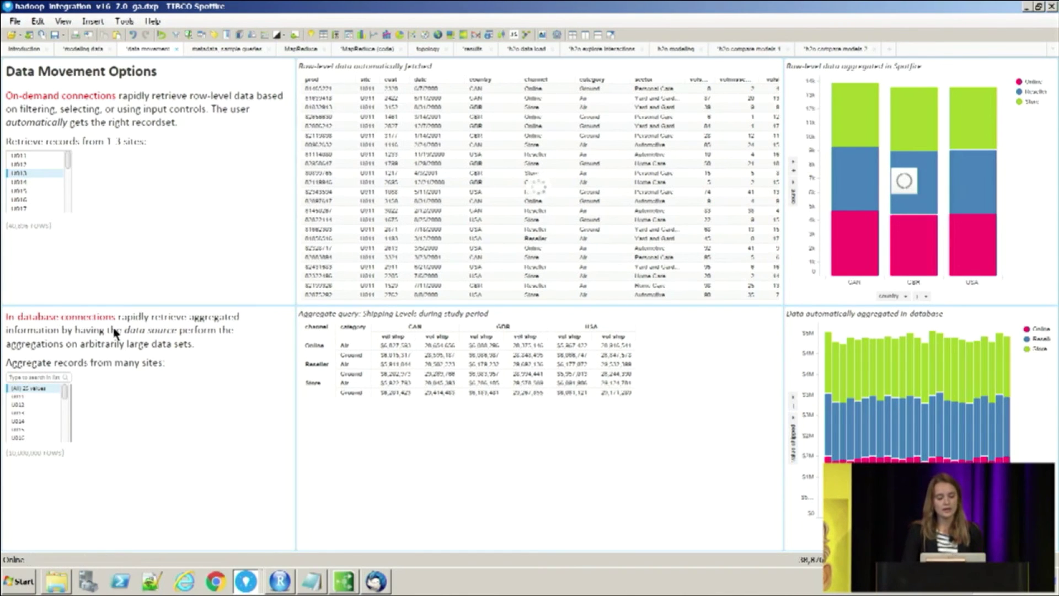
left_click(25, 397)
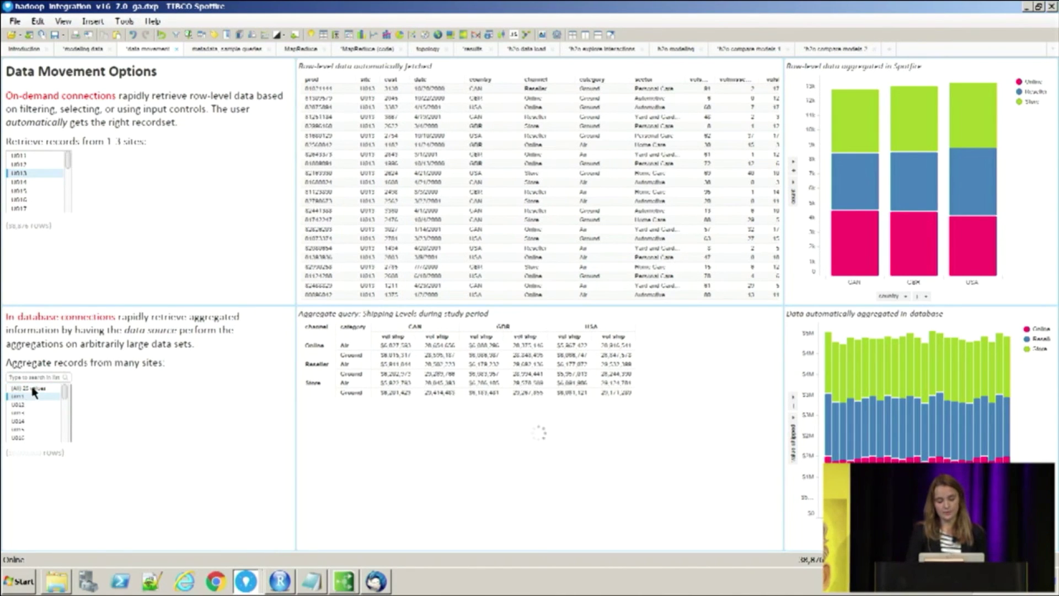
left_click(30, 421, "shift")
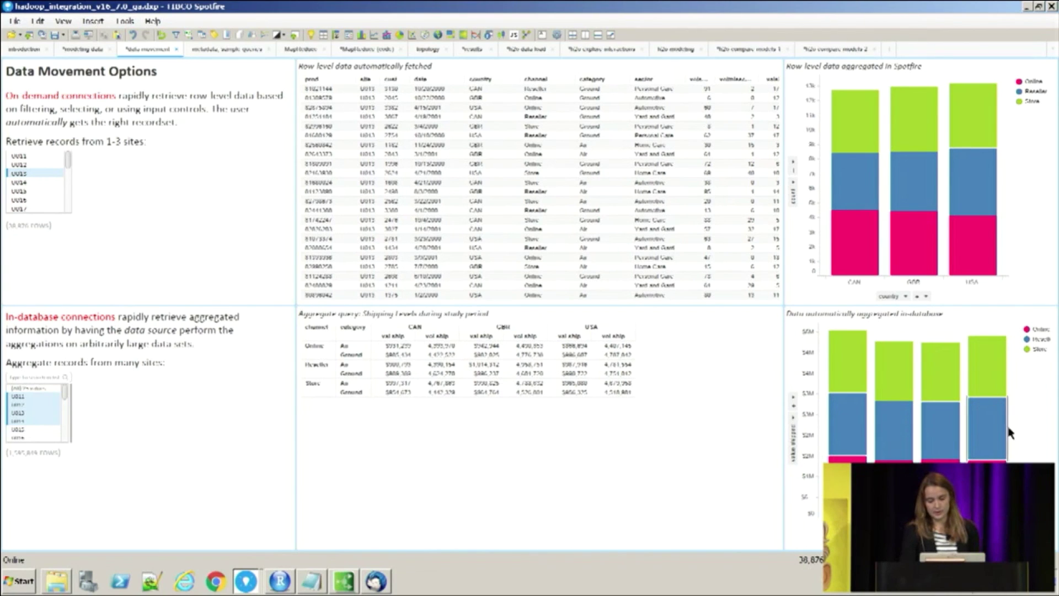
left_click(34, 437, "shift")
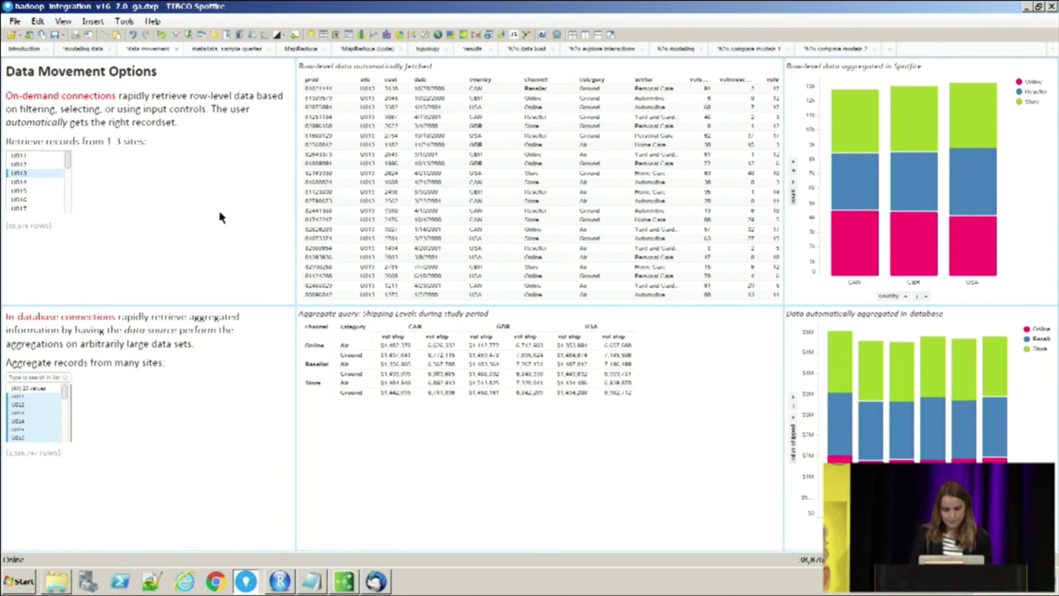
Review the 'MapReduce (code)' job setup page, then view the MapReduce results page
left_click(362, 52)
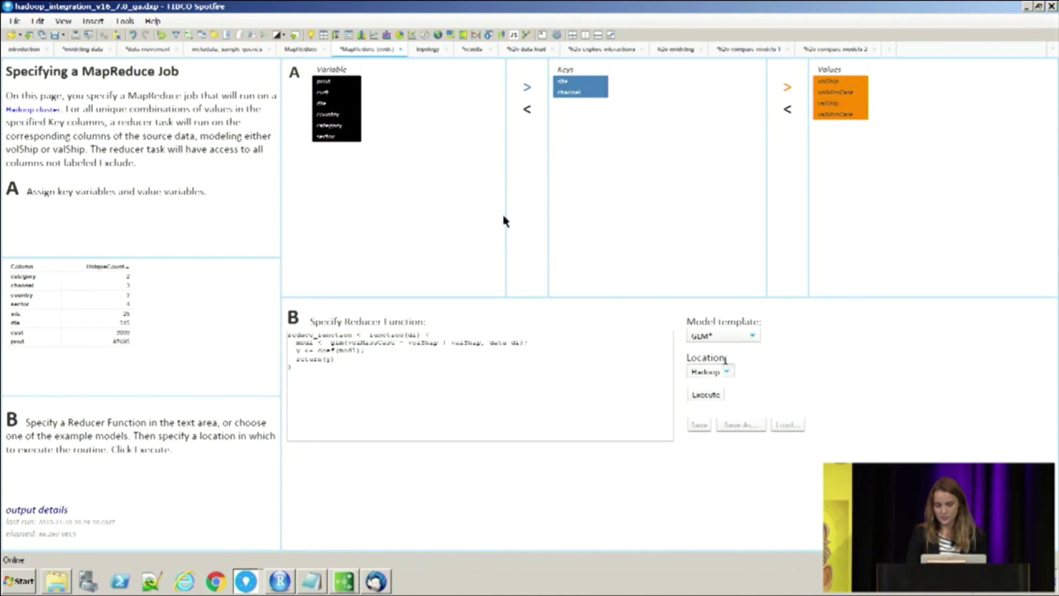
left_click(473, 51)
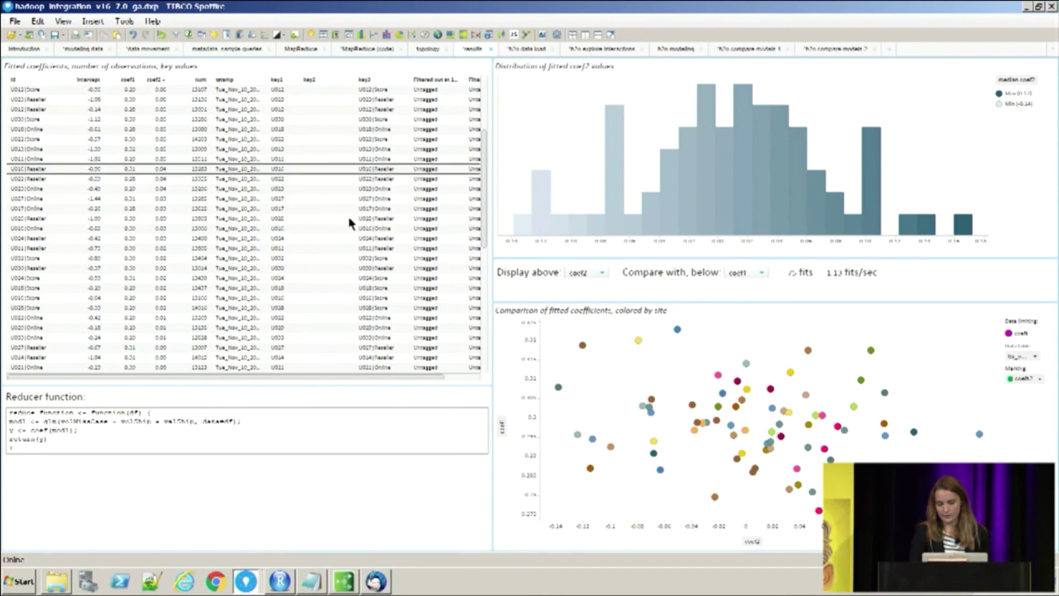
Set 'Display above' to coef1 and 'Compare with, below' to Intercept
left_click(593, 272)
left_click(587, 291)
left_click(739, 273)
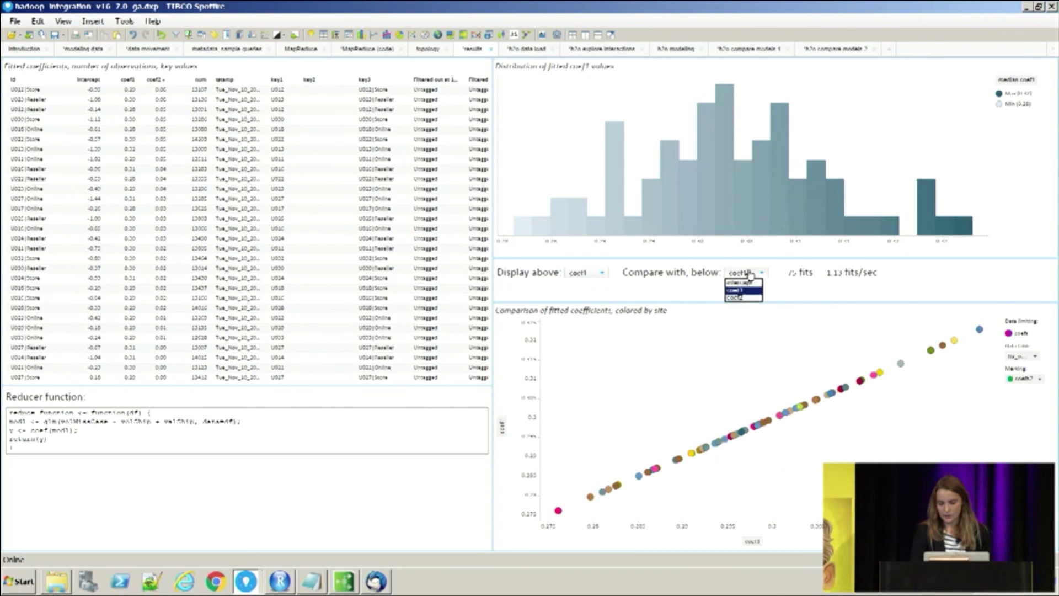
left_click(742, 283)
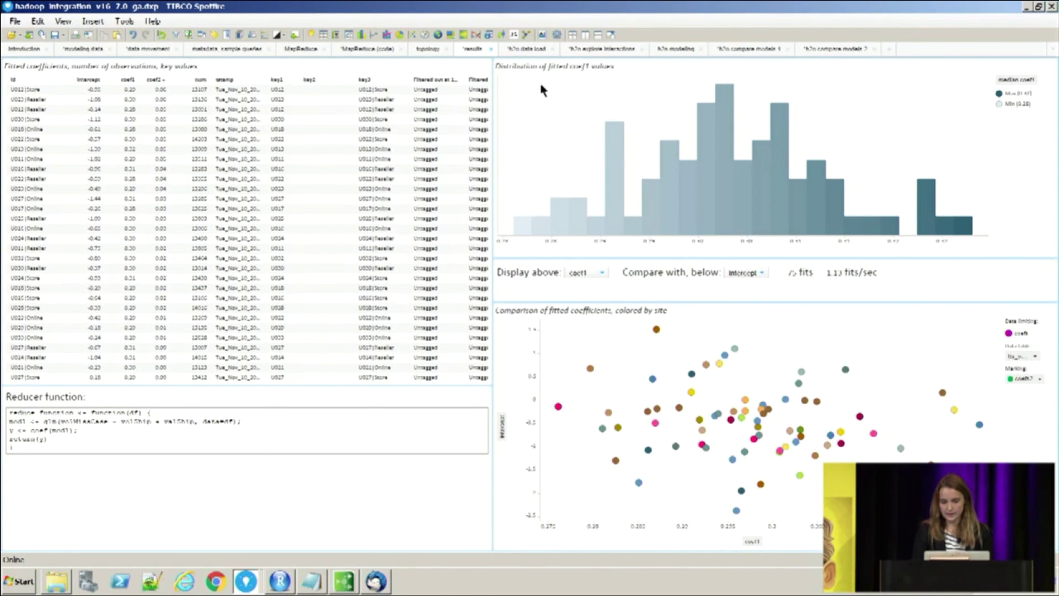
Move through the 'h2o data load' page to the 'h2o explore interactions' heatmap page
left_click(528, 54)
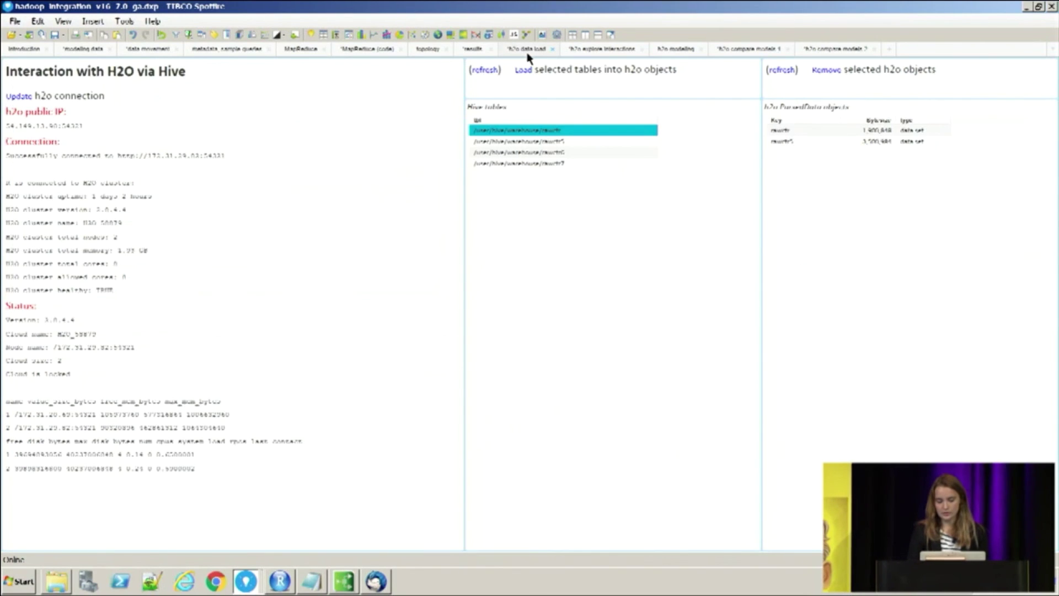
left_click(602, 51)
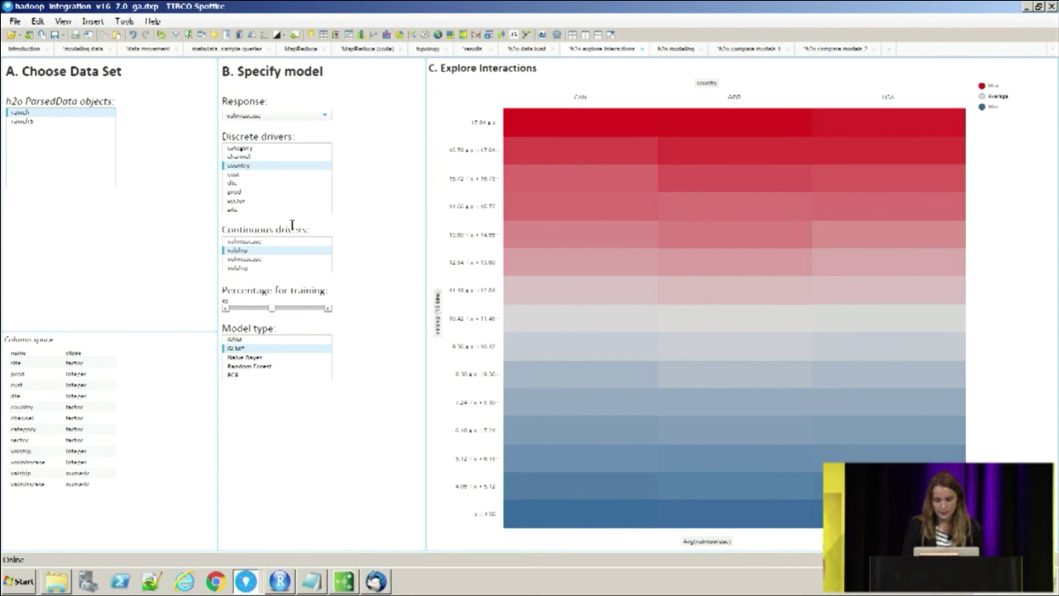
Show the 'h2o compare models 1' page with GLM residual distributions by country (AIC 486,149.56 vs 495,737.89)
left_click(734, 51)
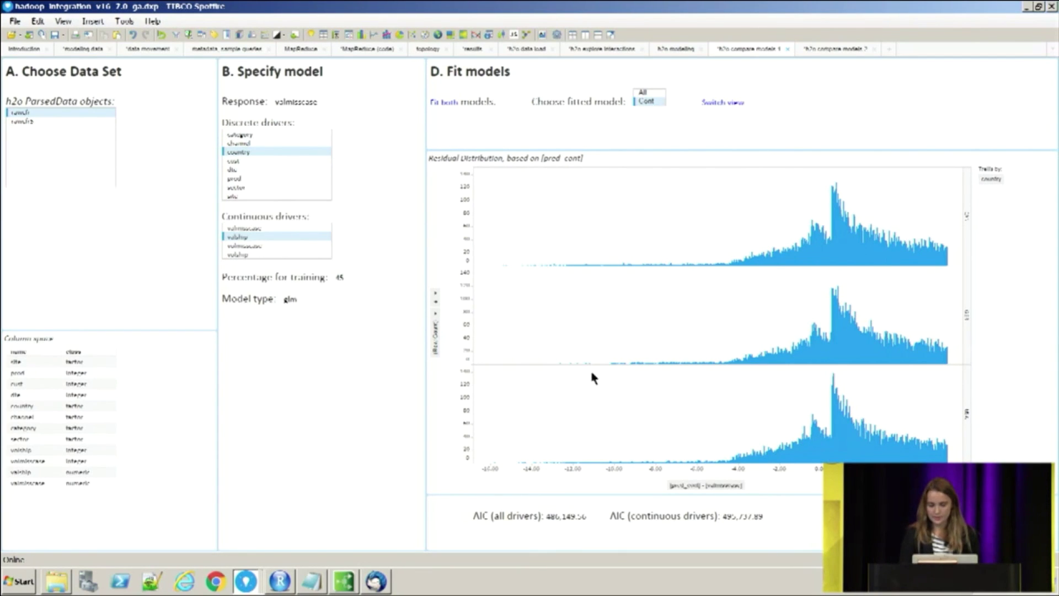
View the 'h2o compare models 2' fitted-versus-actuals plot, then switch to StreamBase Studio's LSPS_Slope.sbapp
left_click(833, 52)
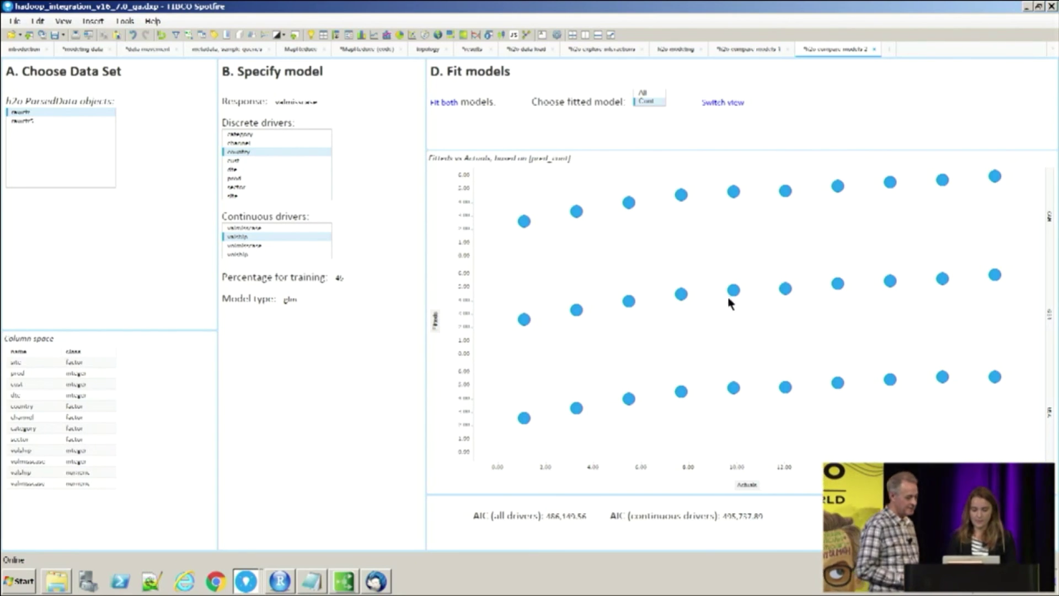
left_click(346, 580)
Run the slope project as a StreamBase LiveView Project and bring up the ESP pump-failure dashboard
right_click(63, 80)
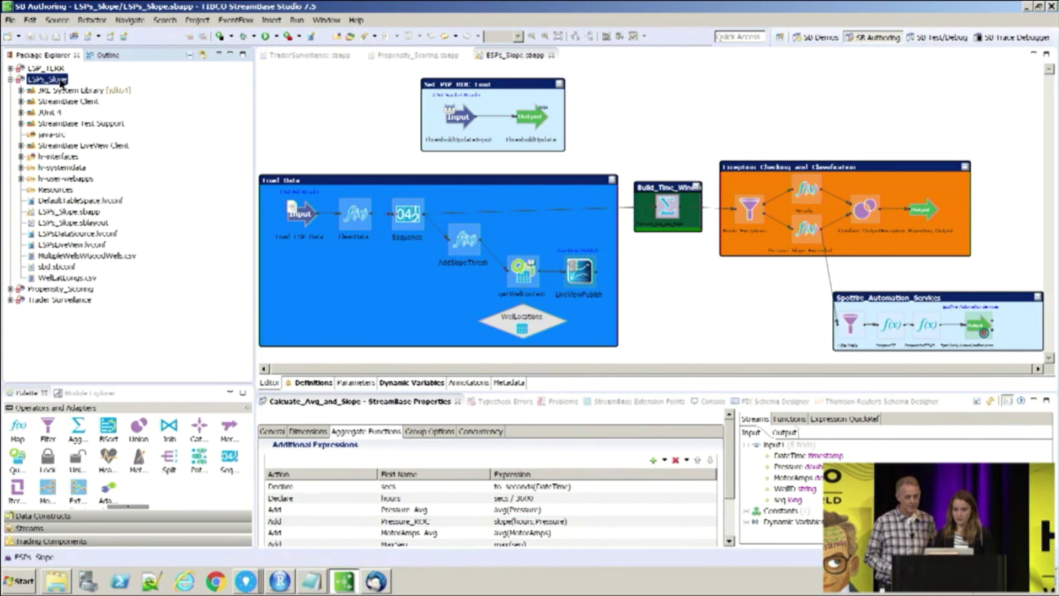
mouse_move(155, 350)
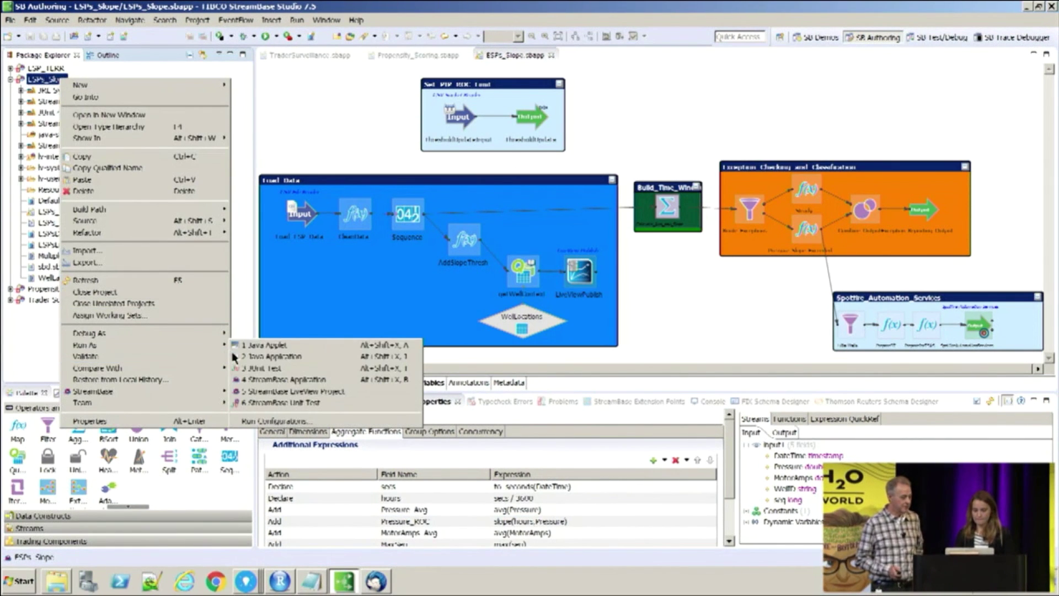
left_click(294, 392)
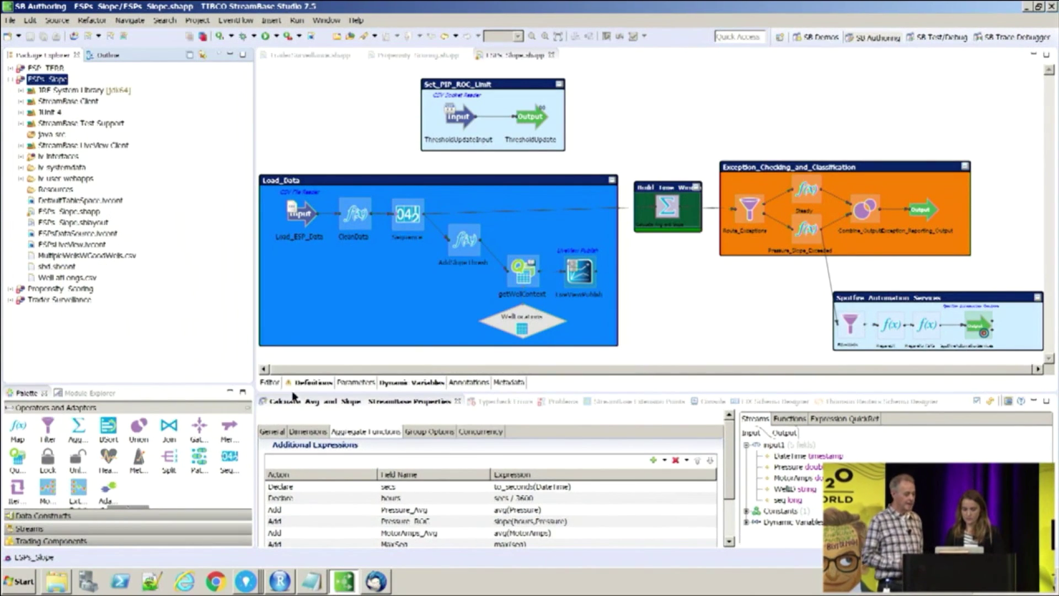
mouse_move(246, 580)
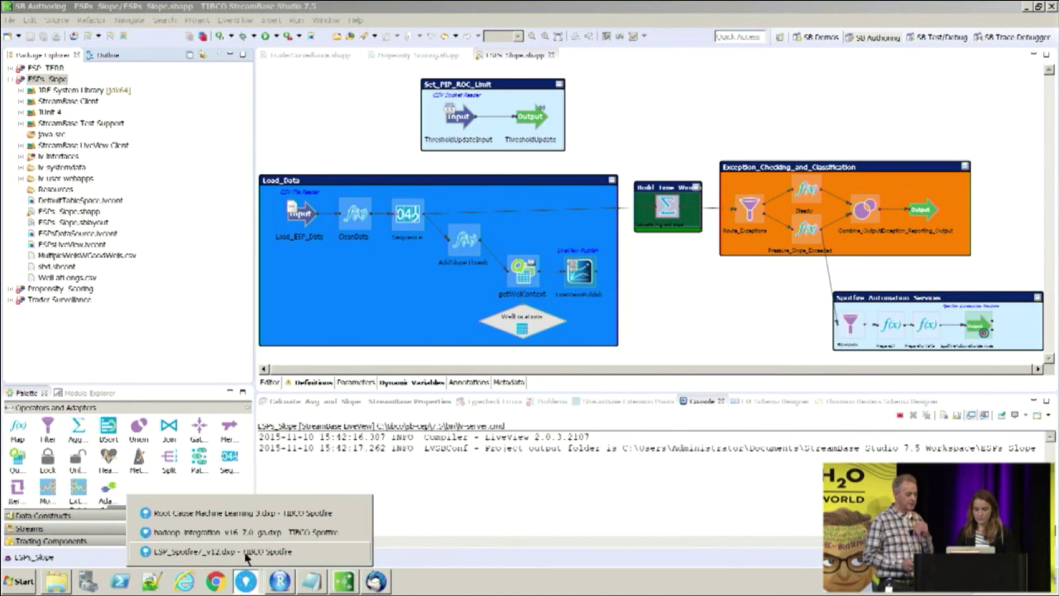
left_click(242, 552)
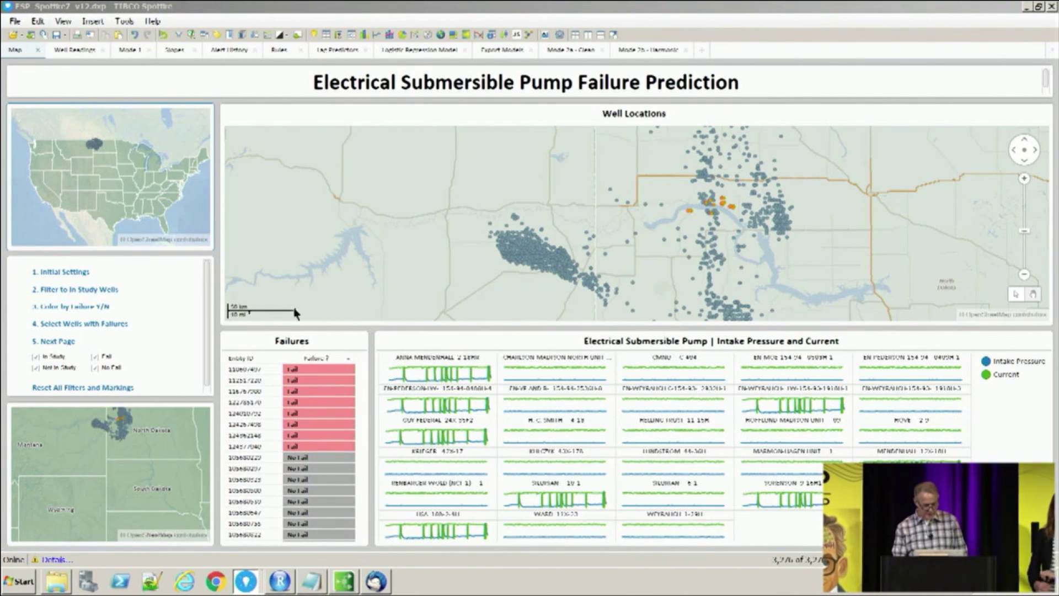
Filter to in-study wells coloured by failure, mark the failed wells, and show the Mode 1 page
left_click(111, 293)
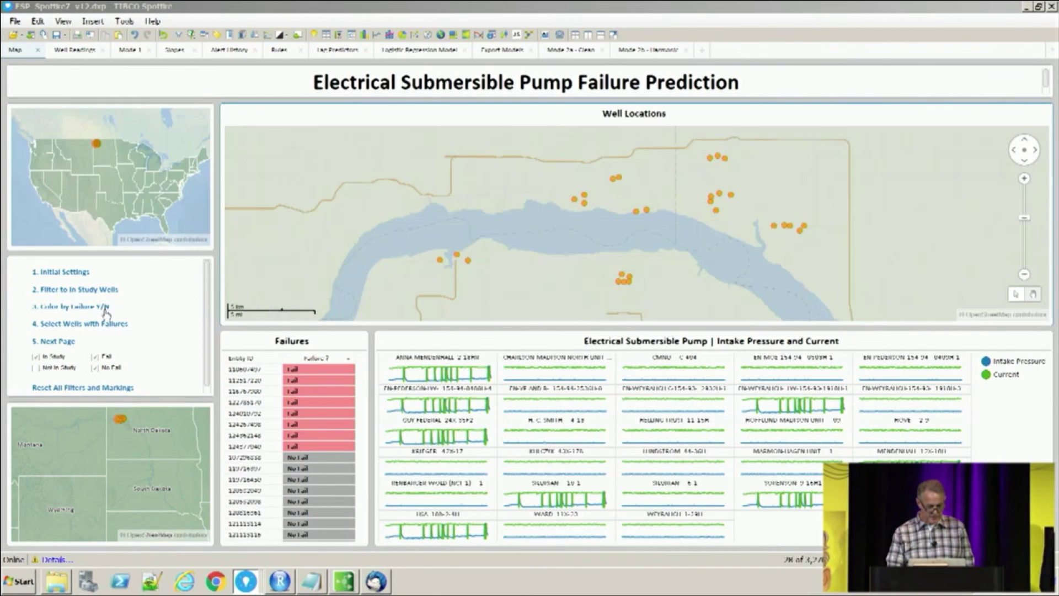
left_click(104, 307)
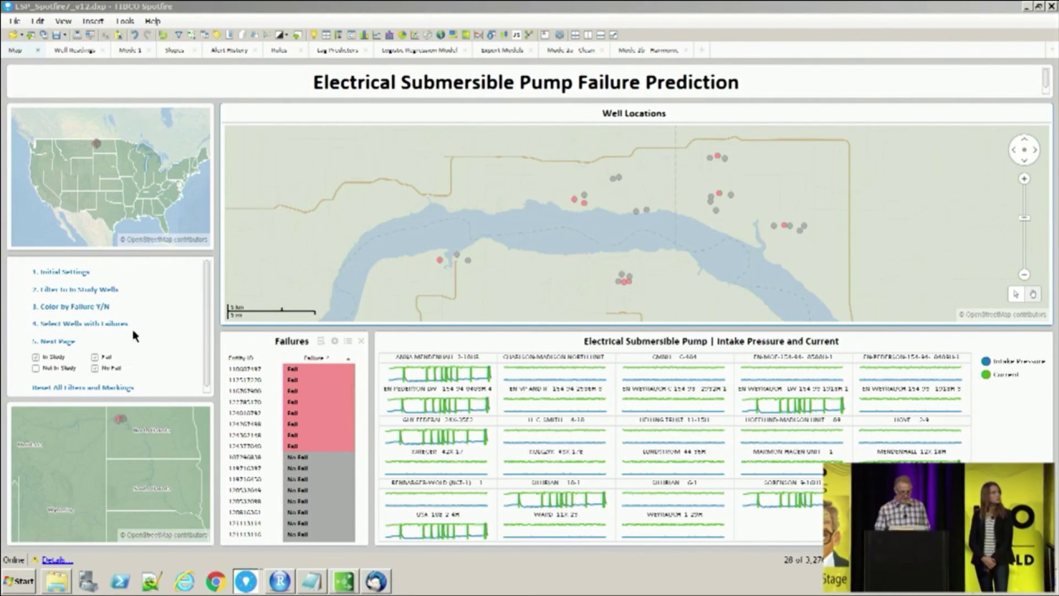
left_click(115, 325)
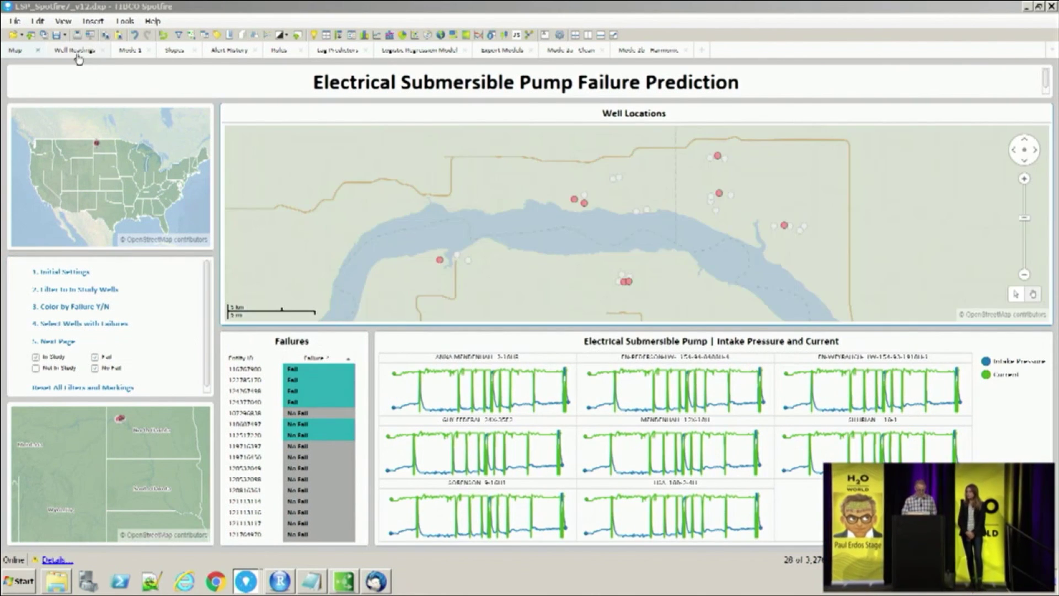
left_click(125, 51)
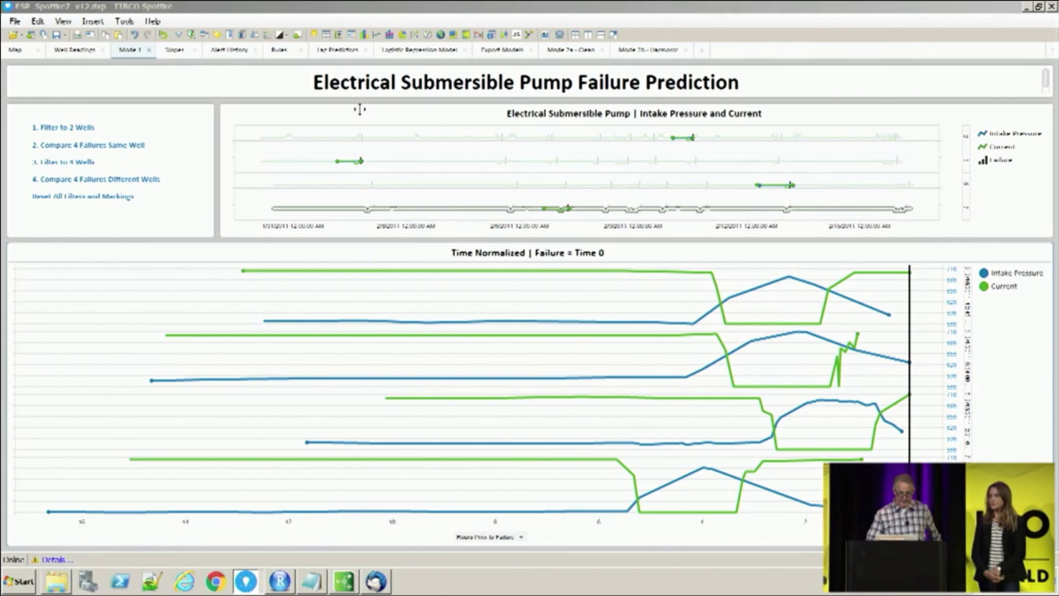
Mark the pressure spike near 2/8/2011, recalculate the slope threshold (alert slope 10.467), and minimize Spotfire
left_click(175, 50)
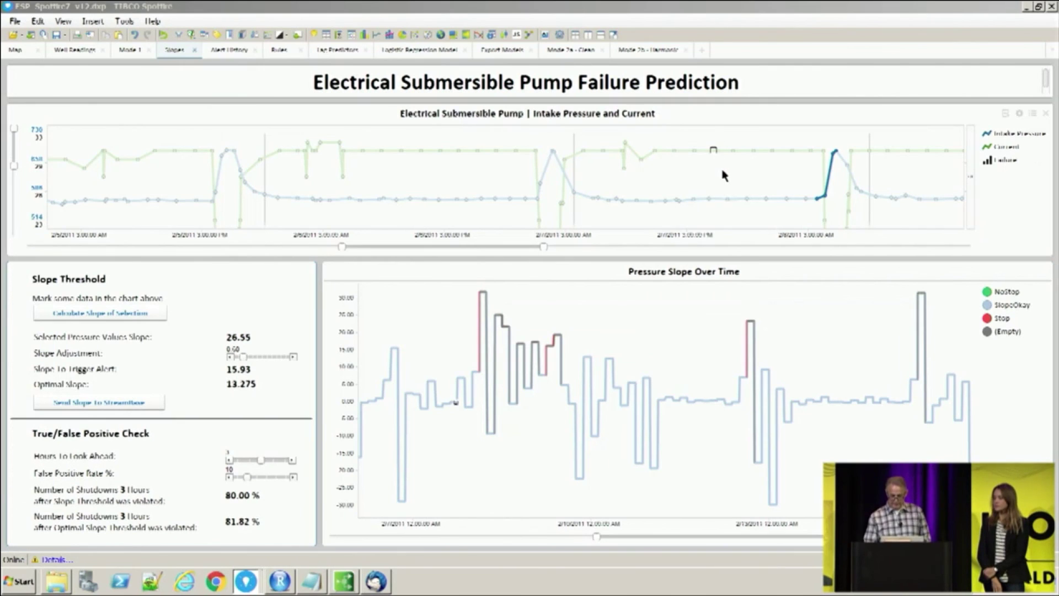
left_click(839, 165)
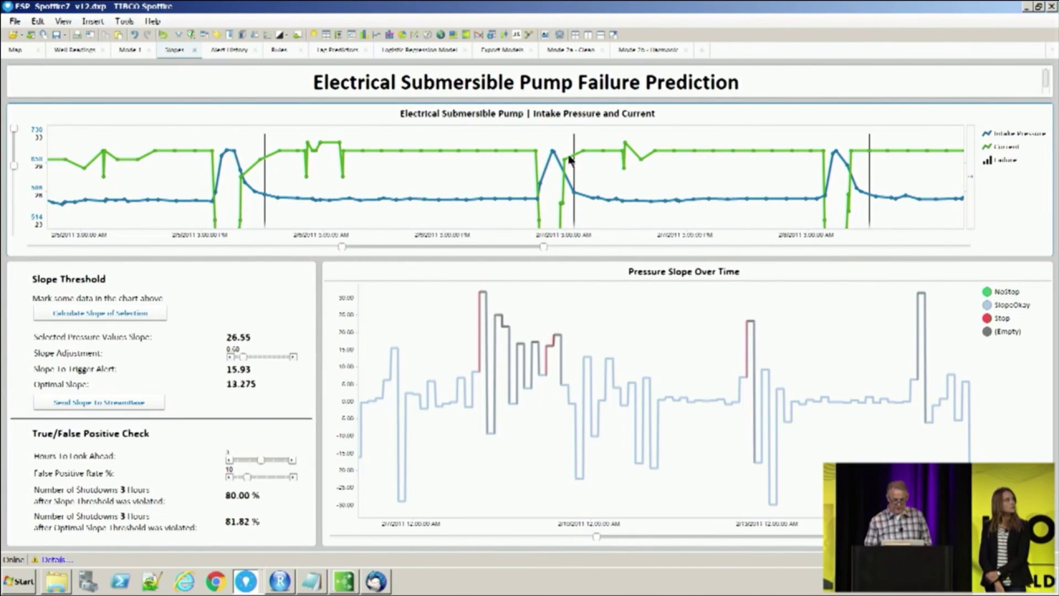
left_click(836, 162)
left_click_drag(807, 142, 843, 217)
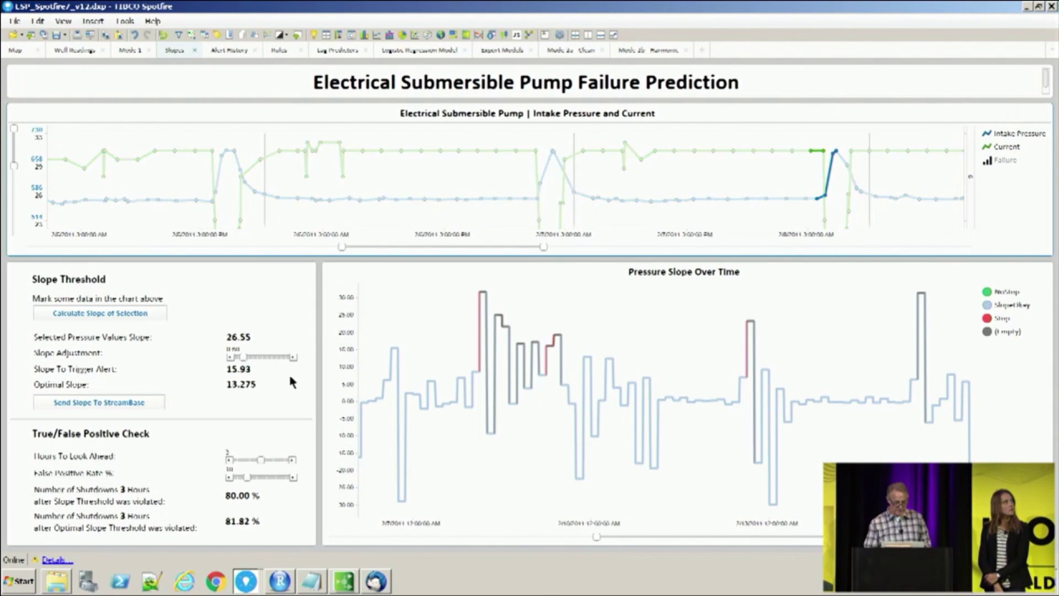
left_click(130, 314)
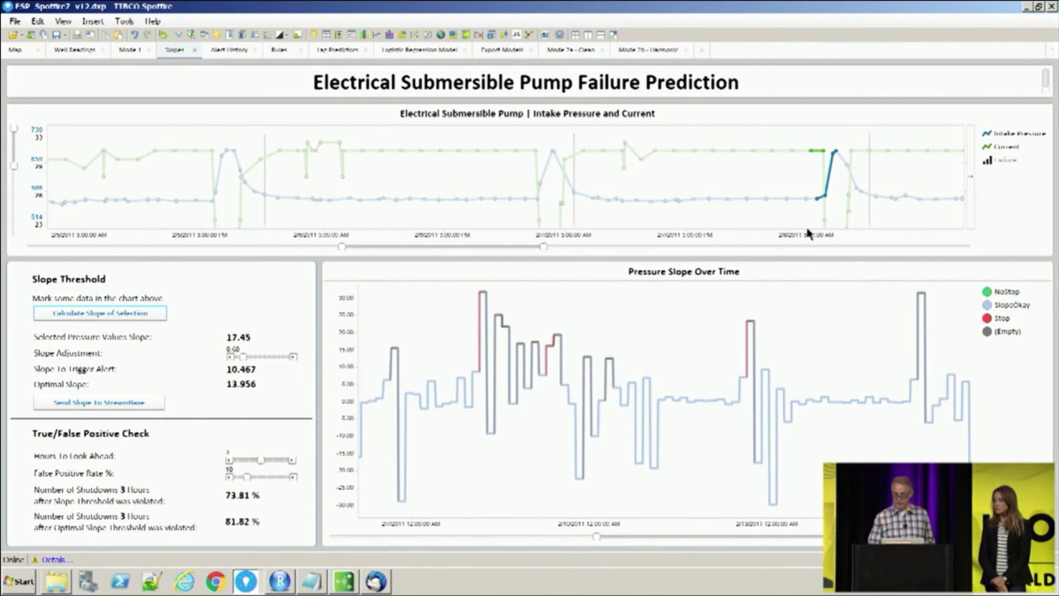
left_click(1027, 8)
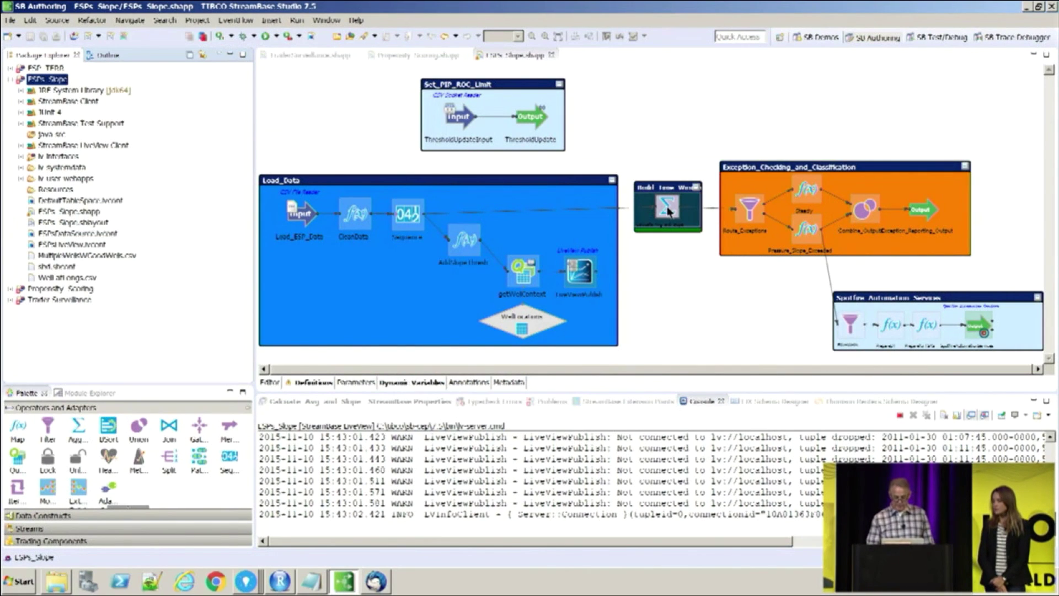
Bring up the Windows Start menu's program list containing LiveView Desktop 2.0
mouse_move(665, 212)
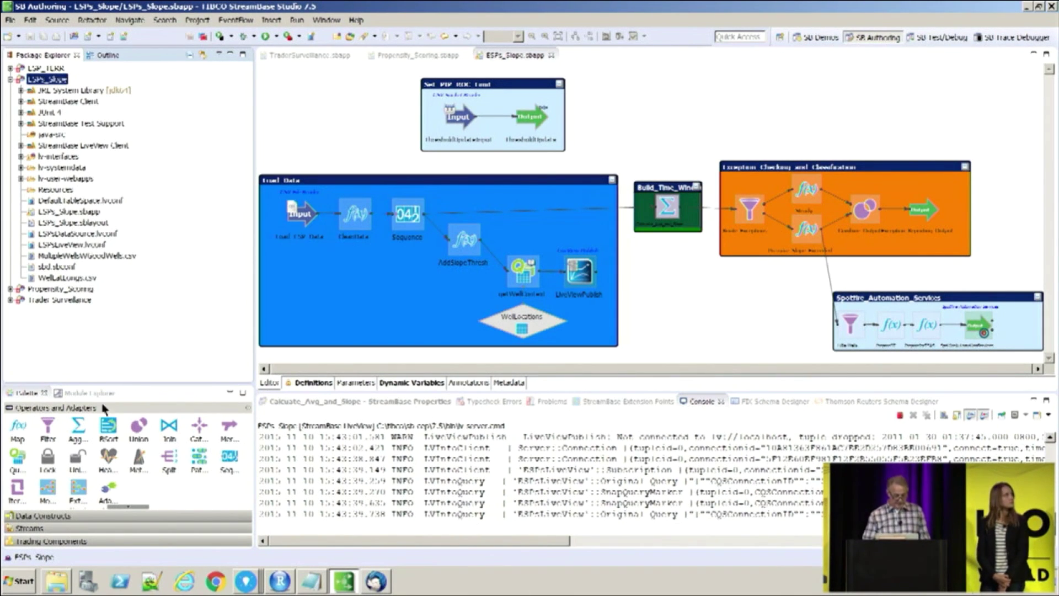
left_click(18, 582)
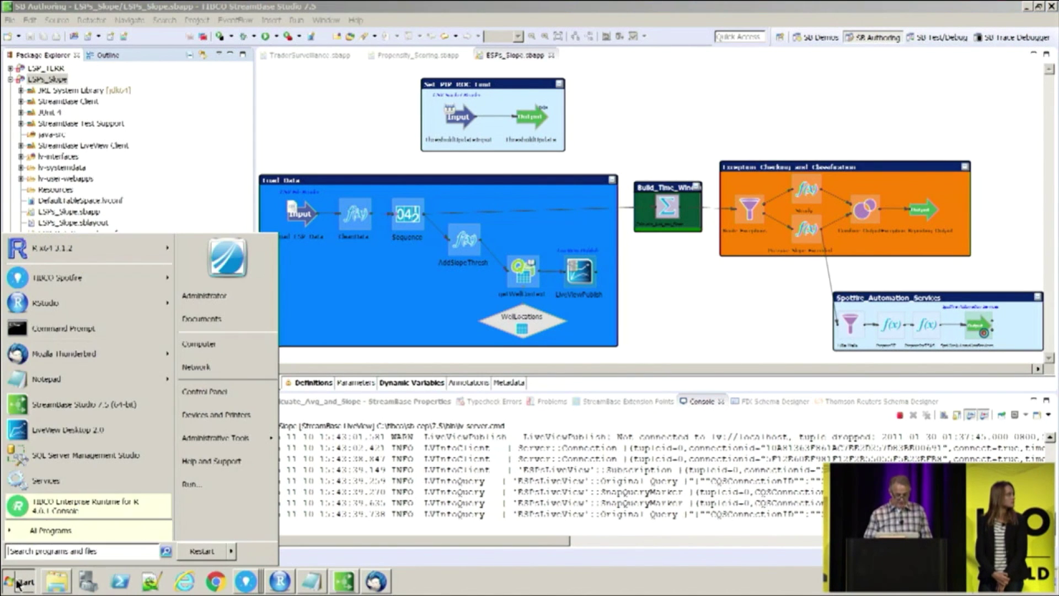
Launch LiveView Desktop 2.0 connected to localhost, accept the workspace prompts, and switch to the alert email
left_click(63, 435)
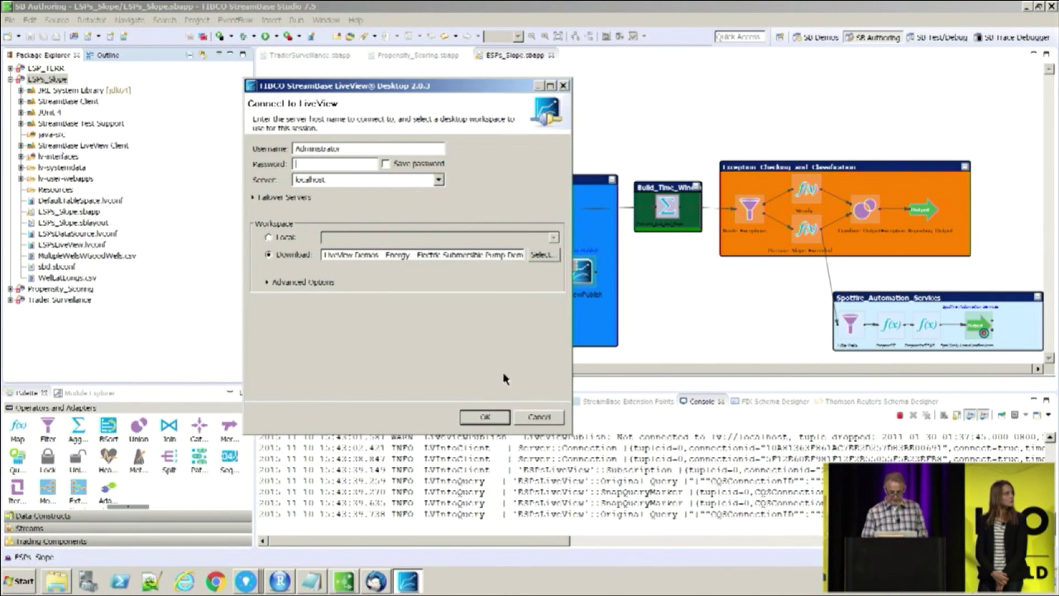
left_click(483, 419)
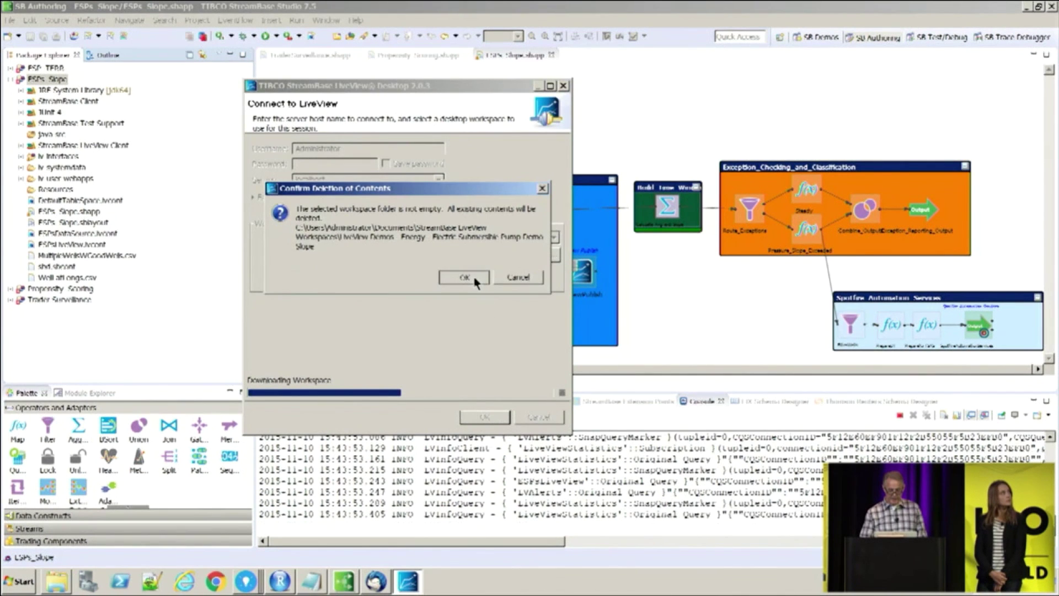
left_click(464, 277)
left_click(454, 262)
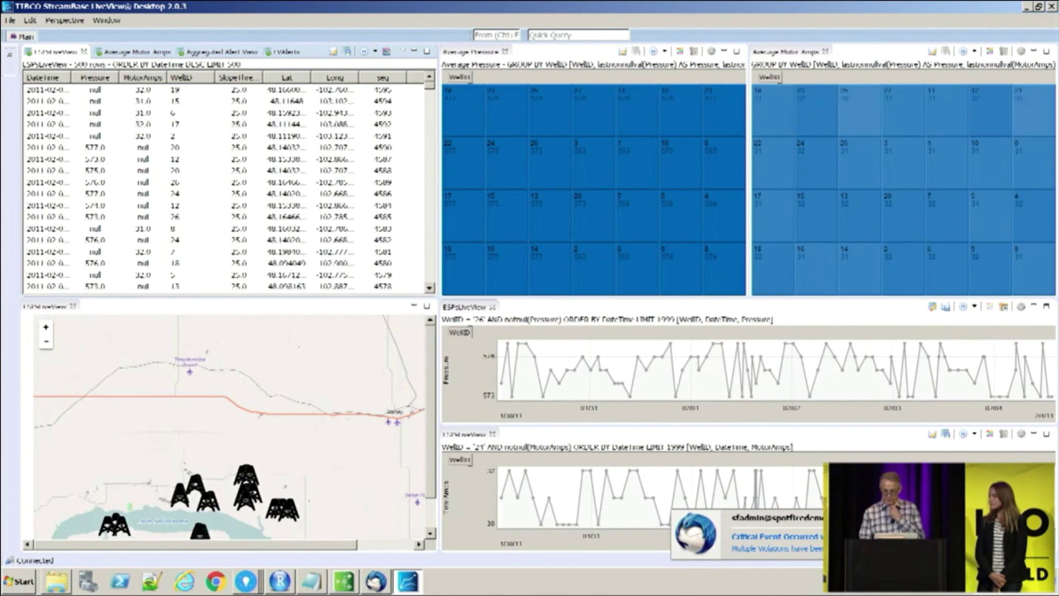
key("alt+Tab")
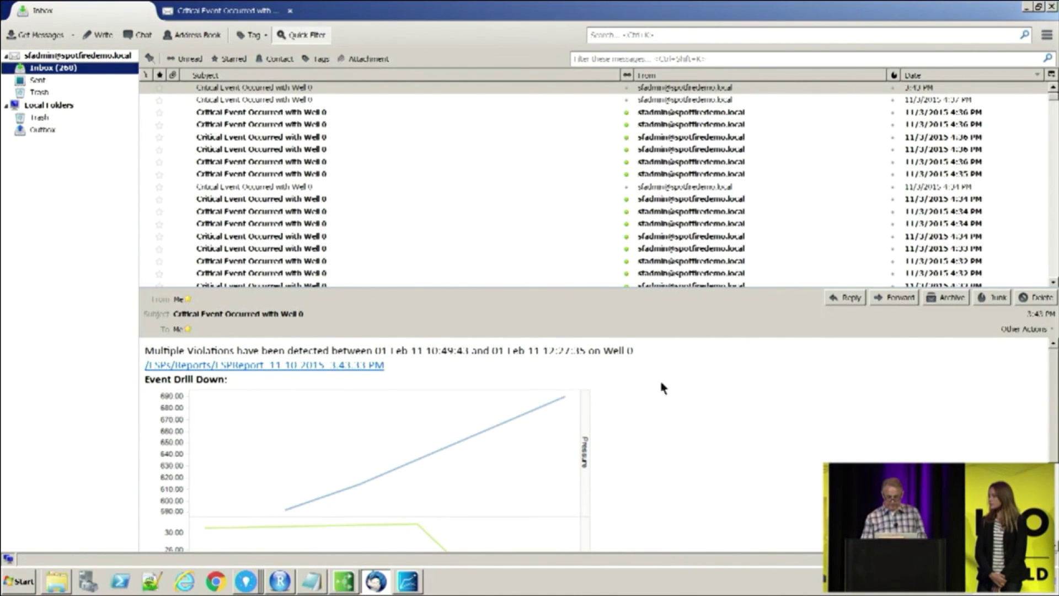
Open the 3:43 PM 'Critical Event Occurred with Well 0' email and follow its ESPReport link
left_click_drag(1056, 89, 1054, 239)
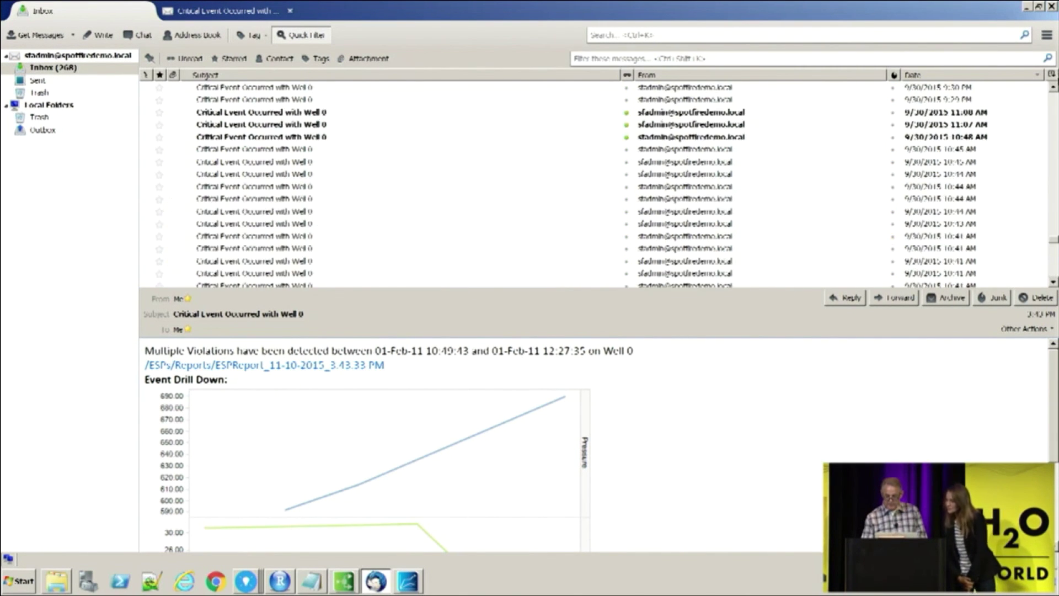
left_click(1056, 206)
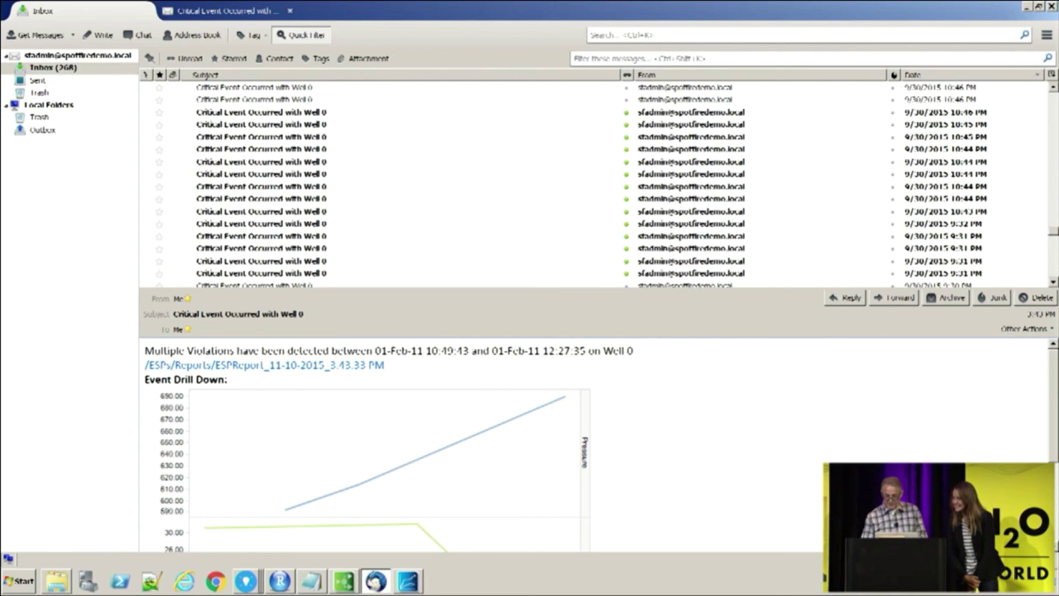
left_click_drag(1054, 236, 1054, 91)
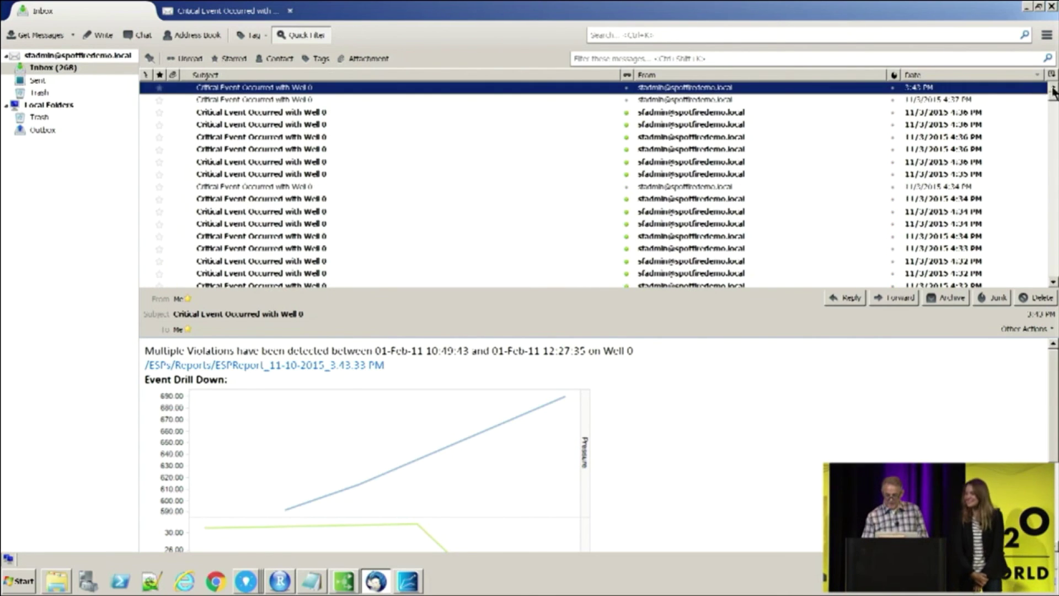
double_click(990, 90)
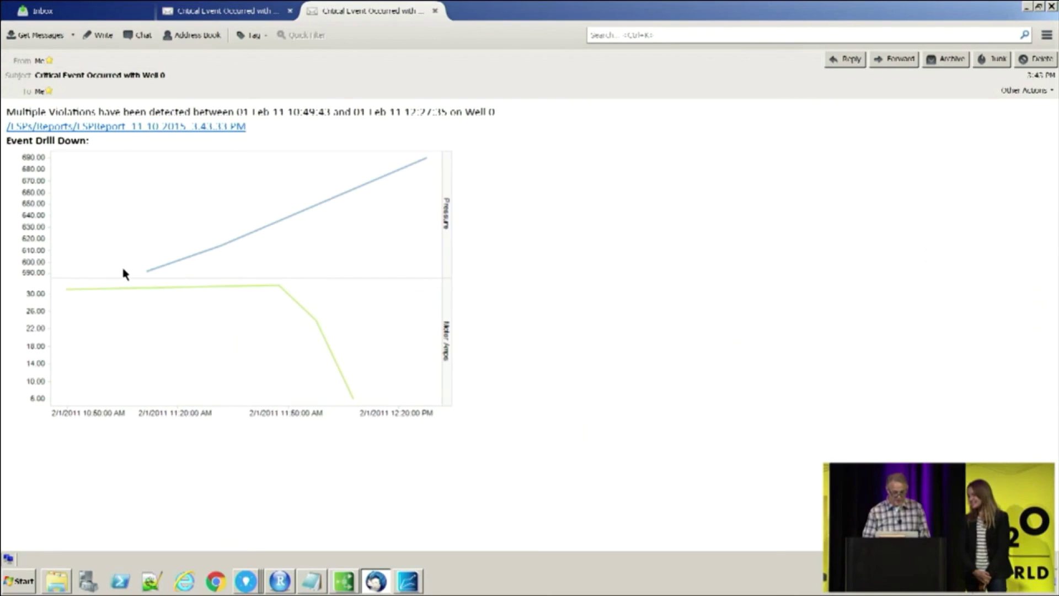
left_click(231, 127)
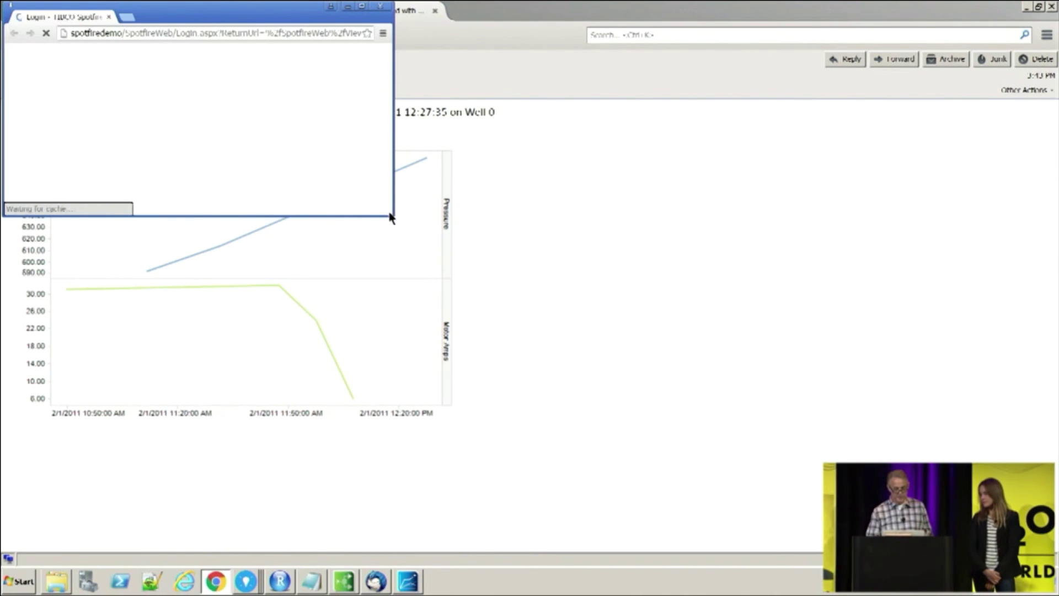
Log in to Spotfire Web Player, enlarge the Well 0 ESPReport browser window, then minimize it
left_click_drag(387, 134, 387, 186)
left_click(214, 174)
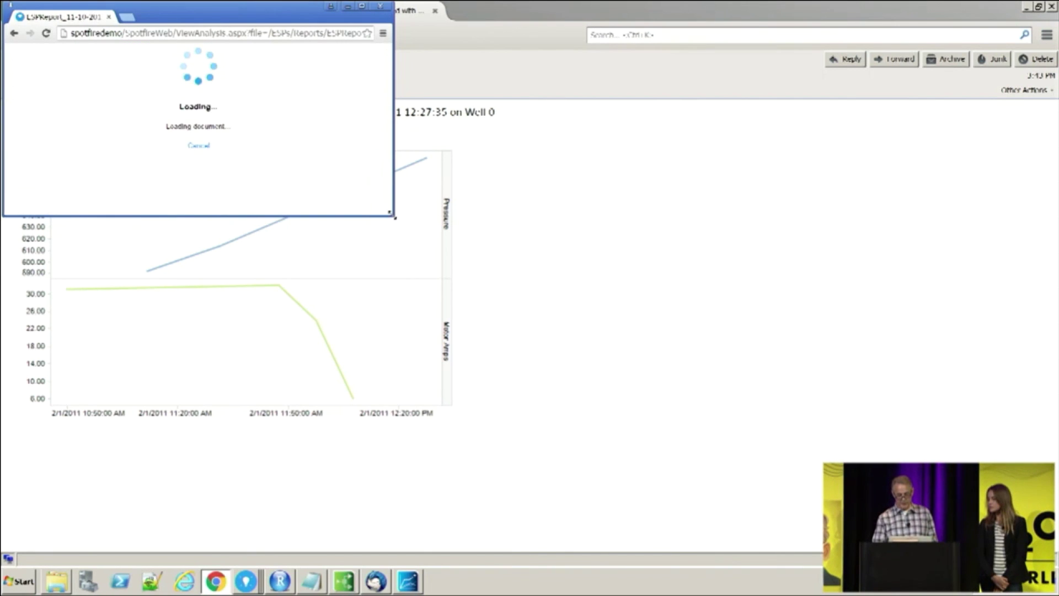
left_click_drag(395, 218, 795, 493)
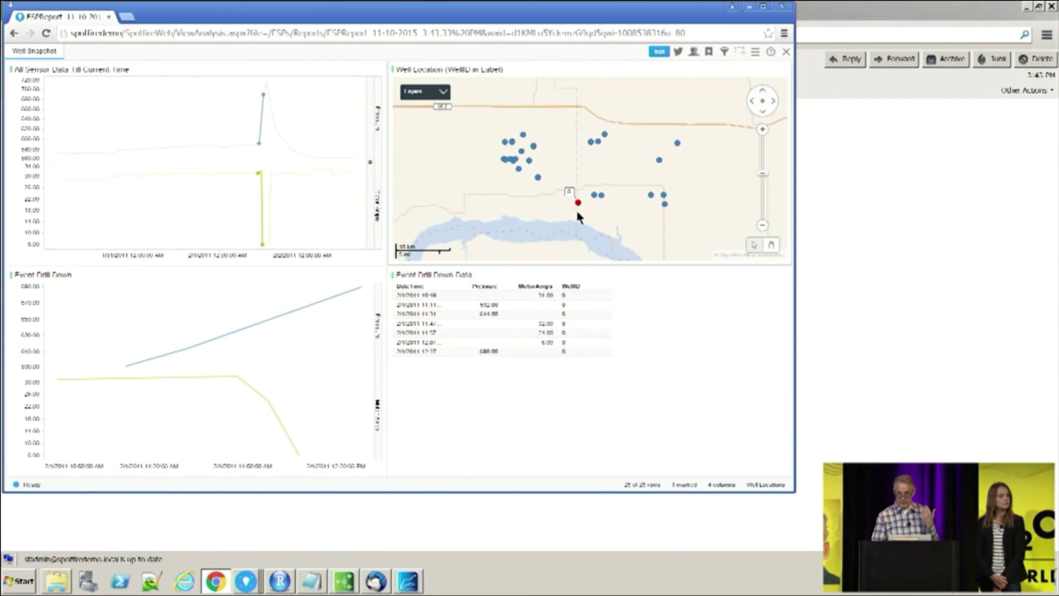
left_click(749, 7)
Maximize LiveView Desktop, pan the map to the well sites, and select Well 24 in the Average Motor Amps treemap
left_click(1027, 7)
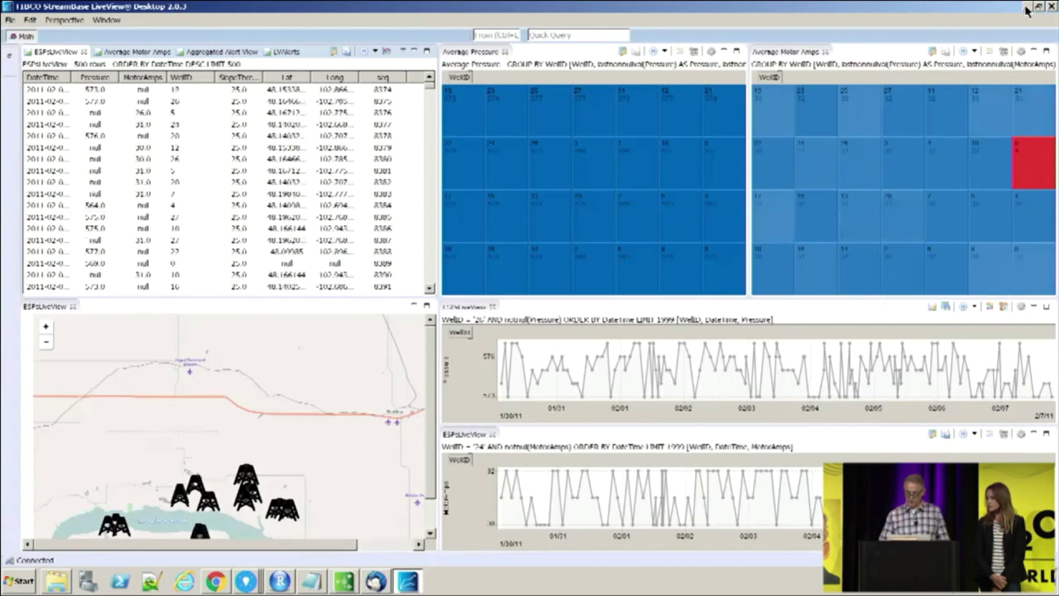
left_click(1039, 6)
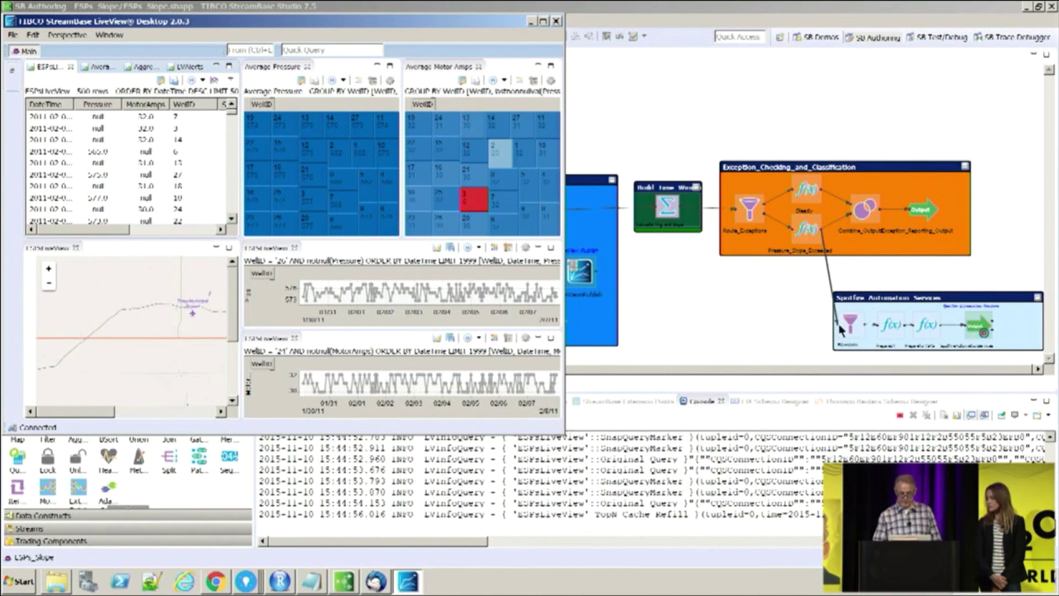
left_click(543, 22)
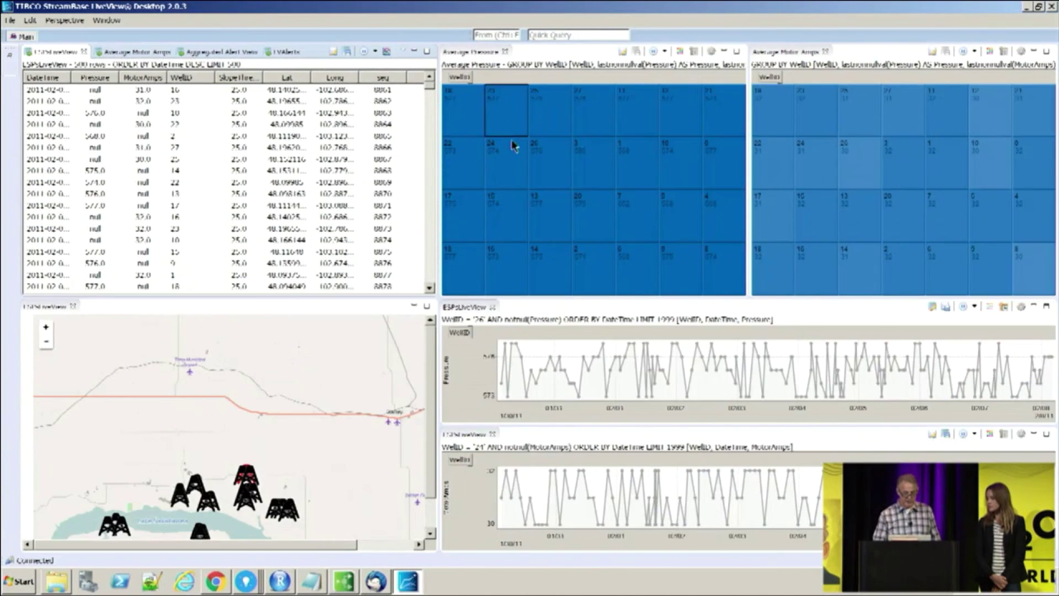
left_click_drag(431, 375, 429, 345)
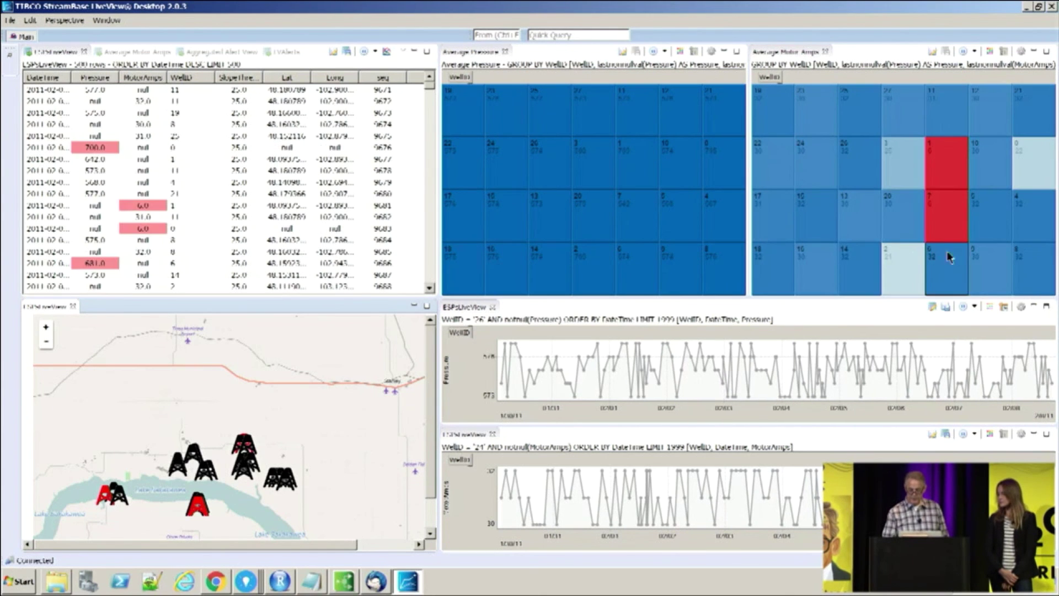
left_click(814, 165)
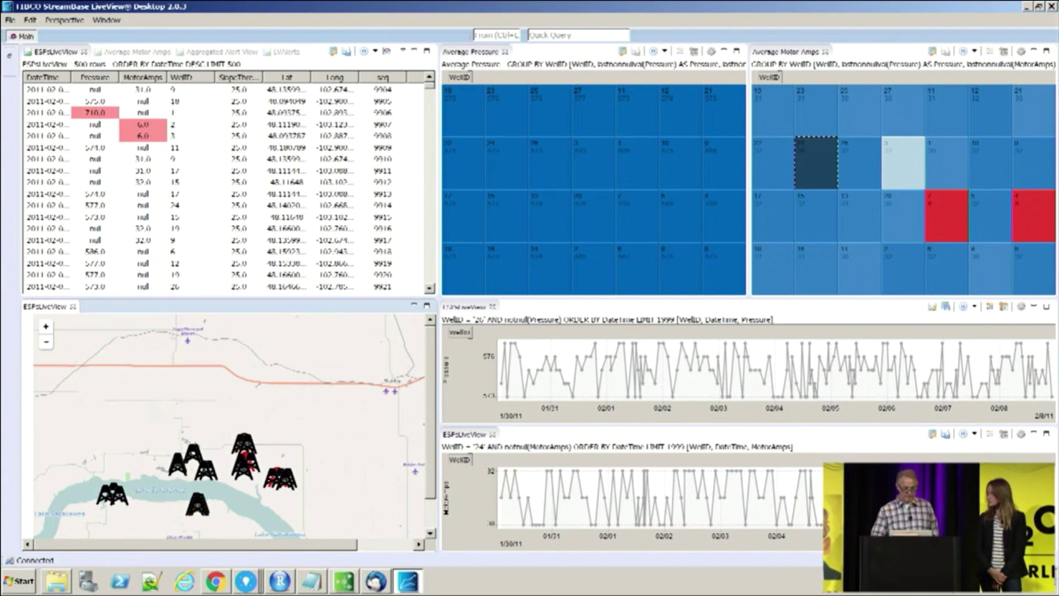